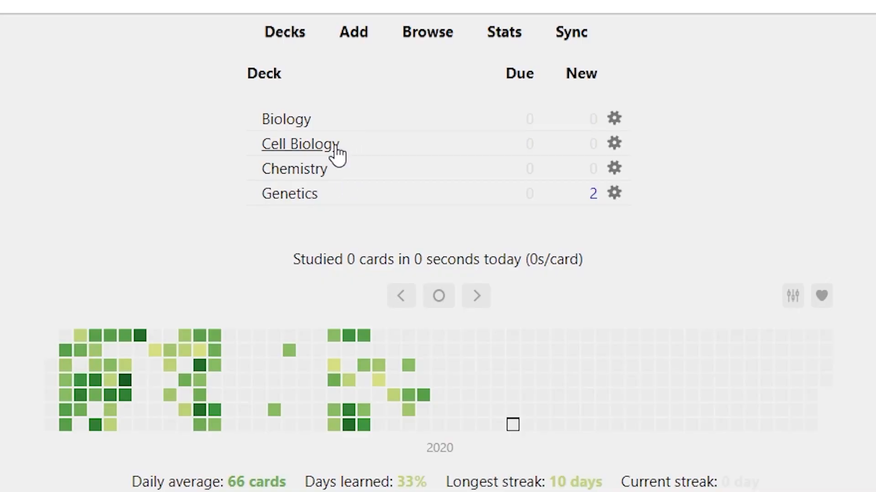
- Nest the Genetics and Cell Biology decks under the Biology deck, and collapse and re-expand the Biology group
{"action": "left_click_drag", "start_coordinate": [313, 197], "coordinate": [318, 122]}
{"action": "left_click_drag", "start_coordinate": [324, 172], "coordinate": [309, 123]}
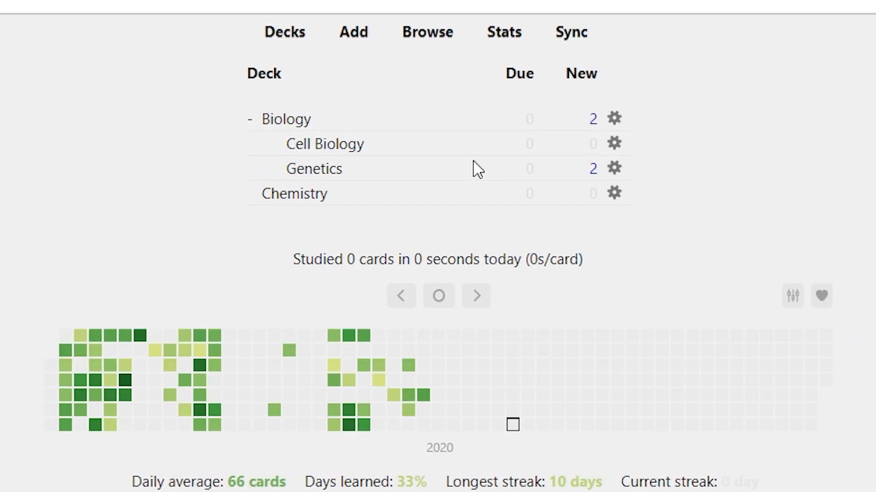
{"action": "left_click", "coordinate": [250, 126]}
{"action": "left_click", "coordinate": [251, 125]}
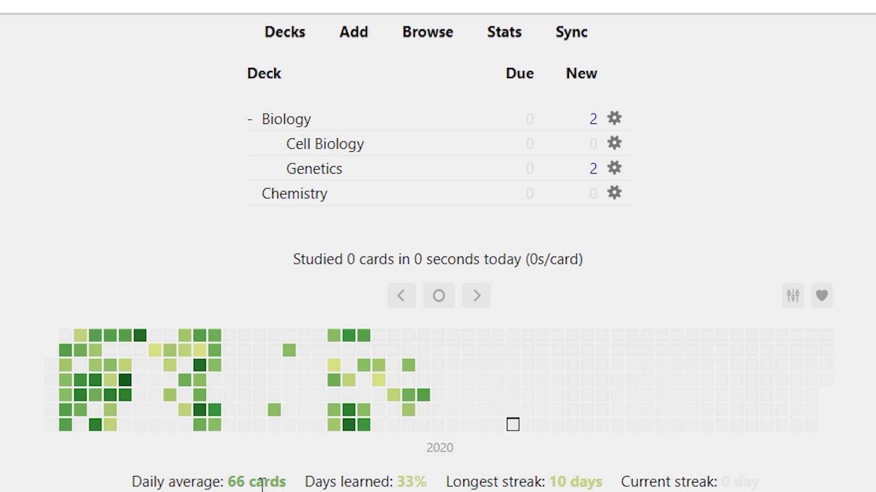
- Enter "Biology::Evolution lol I forgot my example" as the name of a new subdeck
{"action": "key", "text": "BackSpace"}
{"action": "type", "text": "Ev"}
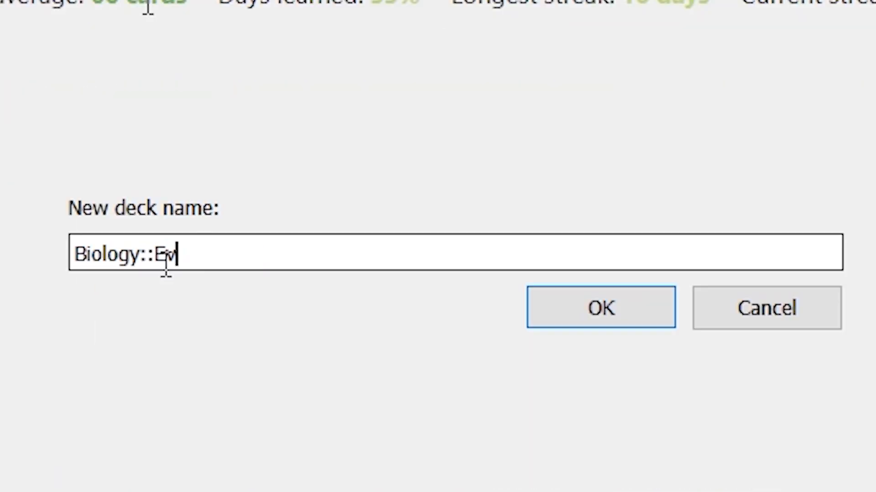
{"action": "type", "text": "olution lol I "}
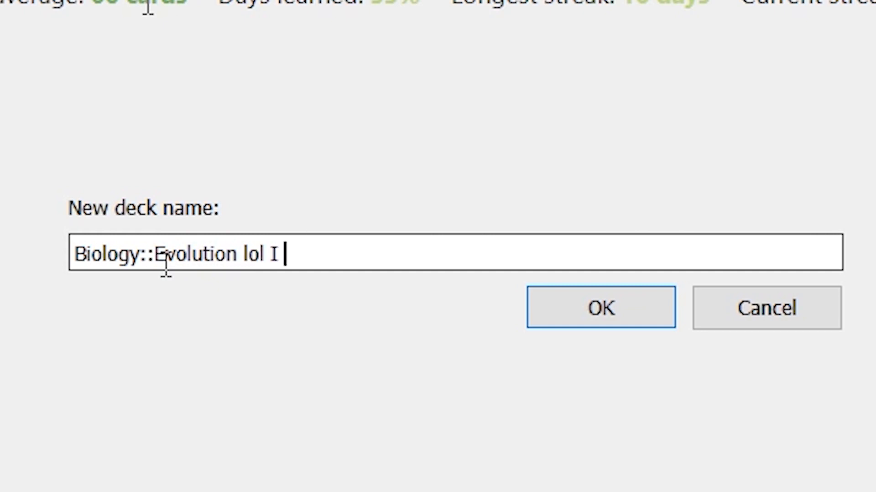
{"action": "type", "text": "forgot my example"}
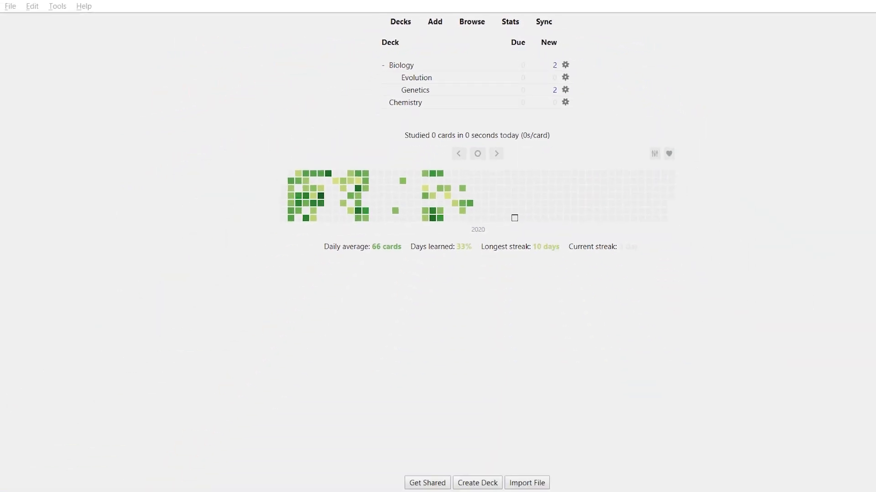
{"action": "left_click", "coordinate": [58, 6]}
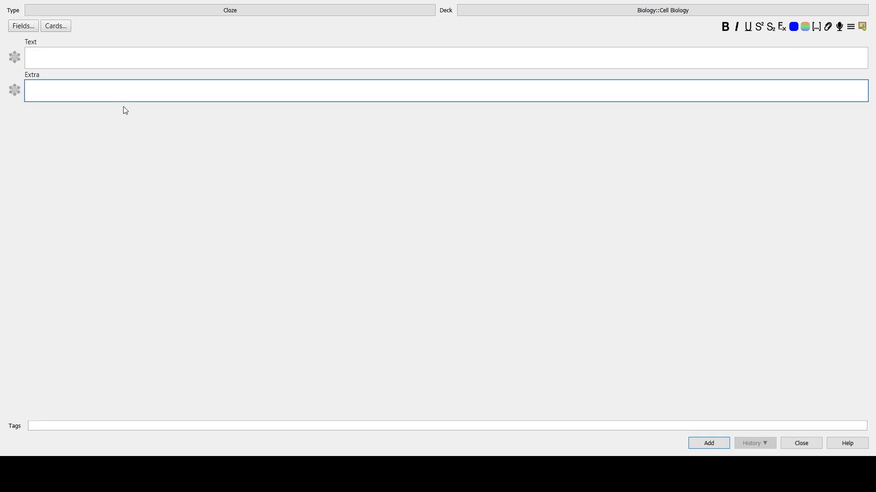
- Paste the animal cell diagram into the Extra field and enter "what is the powerhouse of the cell?" in the Text field
{"action": "key", "text": "ctrl+v"}
{"action": "left_click", "coordinate": [212, 53]}
{"action": "type", "text": "what is the powerhouse of the cell?"}
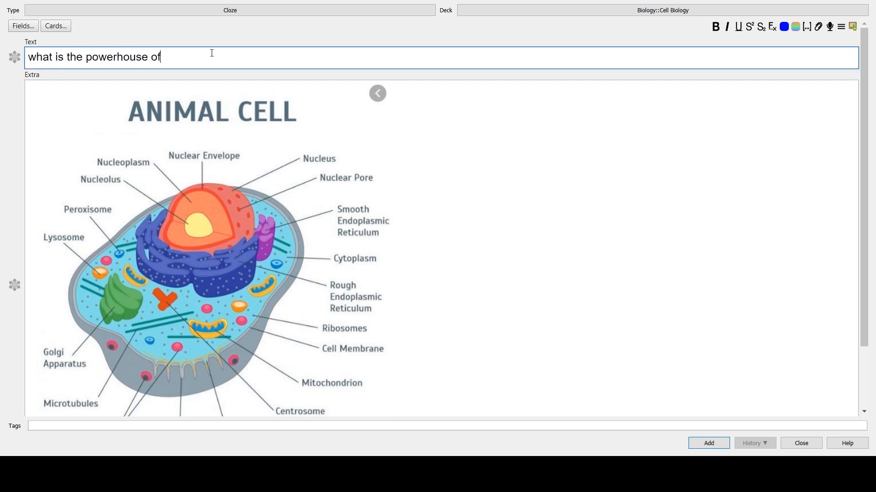
- Enter "mitochondria" two lines below the question, turn it into a cloze deletion, and add the card
{"action": "key", "text": "Return"}
{"action": "key", "text": "Return"}
{"action": "type", "text": "m"}
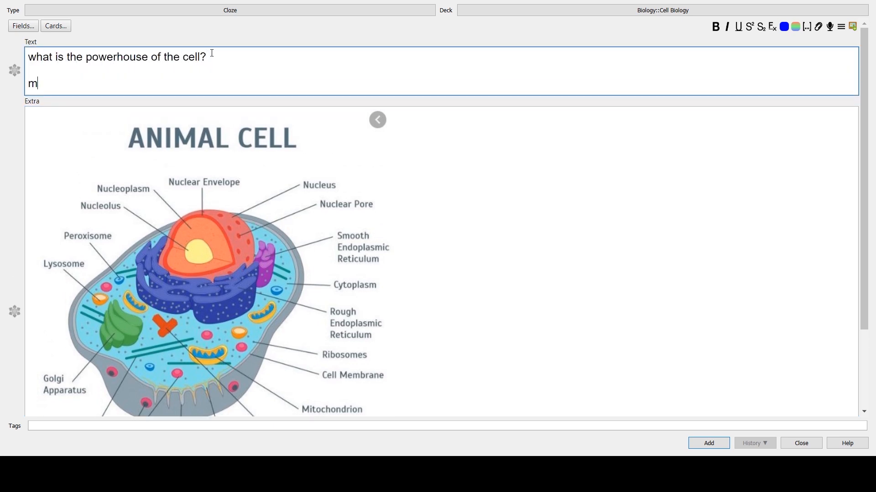
{"action": "type", "text": "itochondria"}
{"action": "key", "text": "shift+Home"}
{"action": "key", "text": "ctrl+shift+c"}
{"action": "left_click", "coordinate": [708, 443]}
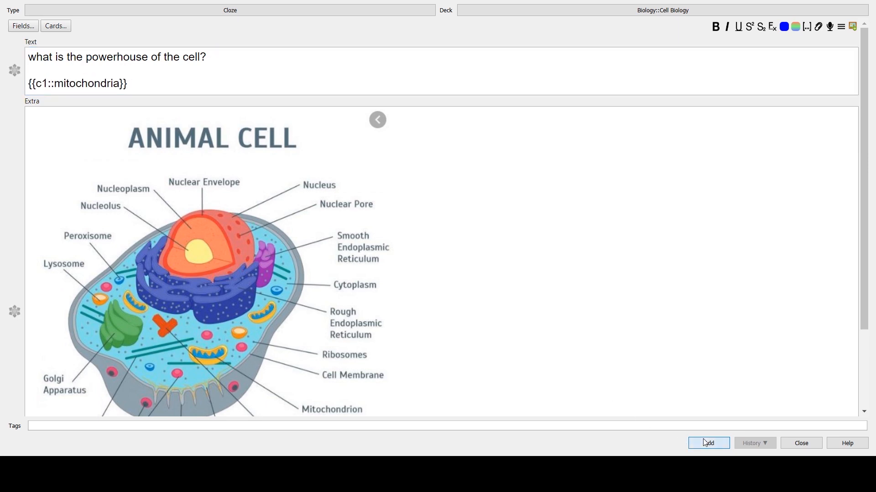
- Paste the animal cell diagram into the new card's Extra field and freeze that field
{"action": "left_click", "coordinate": [231, 90]}
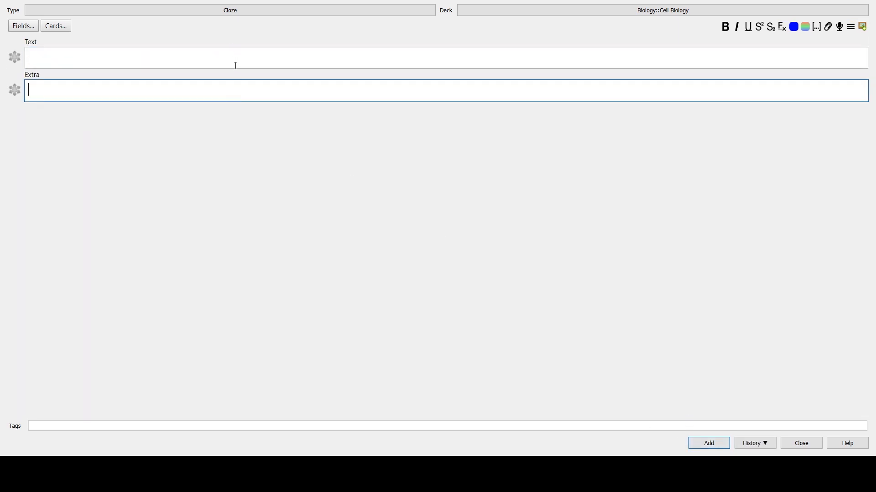
{"action": "left_click", "coordinate": [238, 88]}
{"action": "key", "text": "ctrl+v"}
{"action": "left_click", "coordinate": [15, 285]}
- Add a card asking "why is the mitochondria the powerhouse of the cell?" with "it generates ATP through ETC" as the cloze answer
{"action": "left_click", "coordinate": [83, 55]}
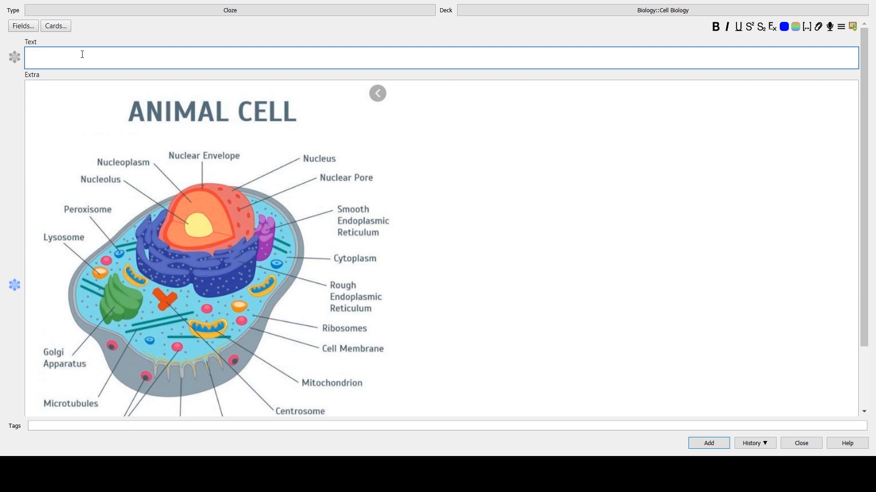
{"action": "type", "text": "why is"}
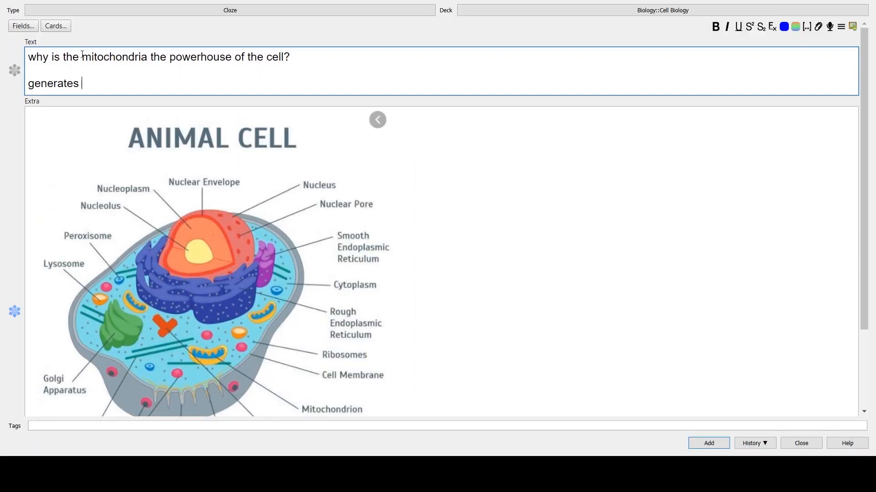
{"action": "type", "text": "ATP through ETC"}
{"action": "key", "text": "shift+Home"}
{"action": "key", "text": "ctrl+shift+c"}
{"action": "type", "text": "it"}
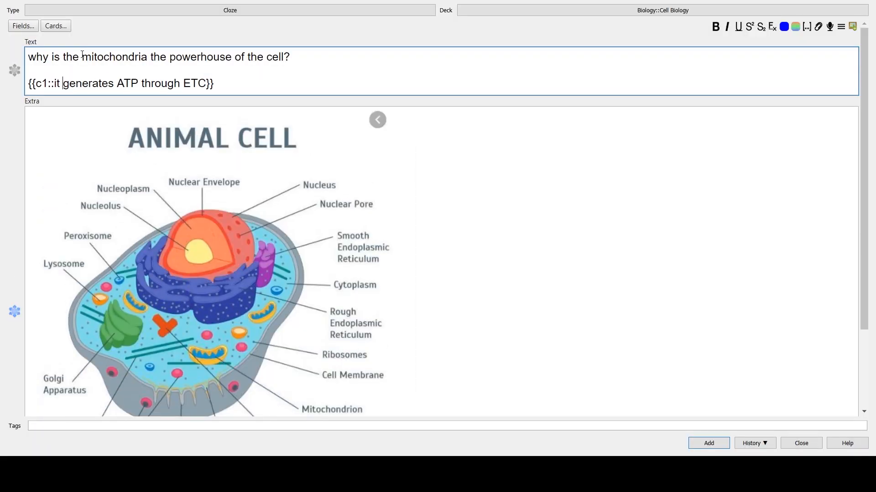
{"action": "key", "text": "ctrl+Return"}
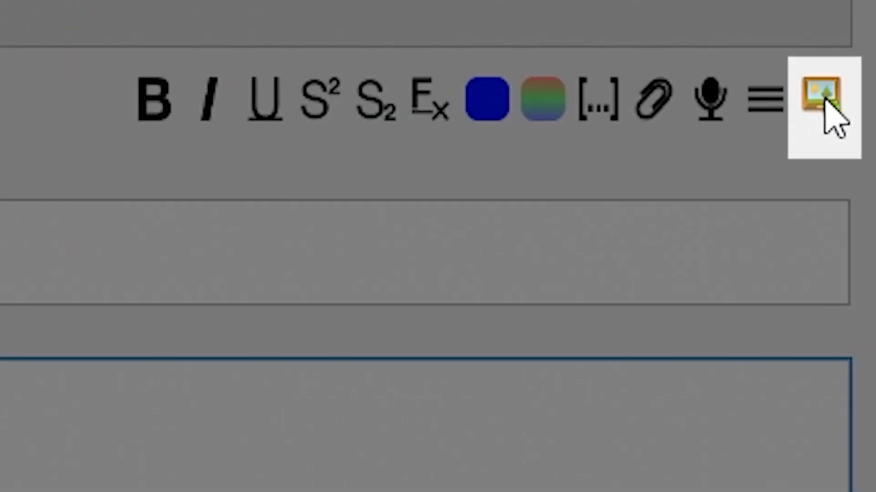
- Start image occlusion on the brain diagram and cover the six labels for the four lobes, Cerebellum and Brainstem with rectangular masks
{"action": "left_click", "coordinate": [823, 98]}
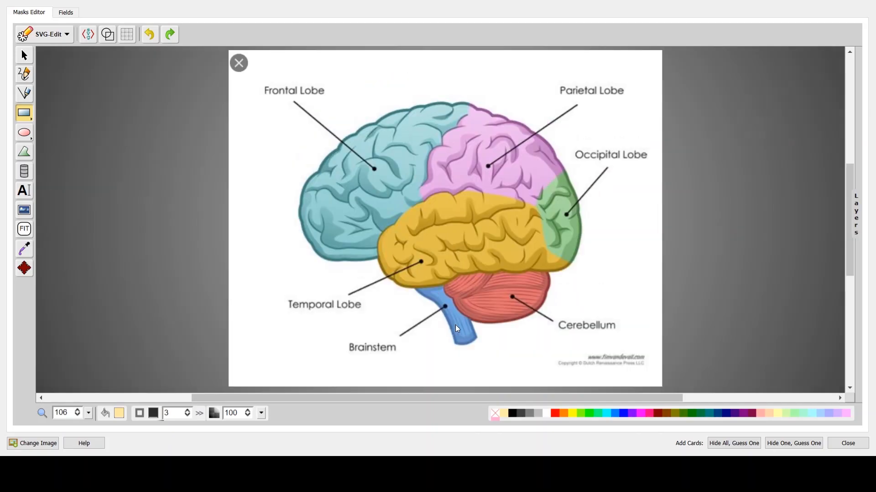
{"action": "left_click_drag", "start_coordinate": [259, 81], "coordinate": [329, 97]}
{"action": "left_click_drag", "start_coordinate": [556, 82], "coordinate": [631, 99]}
{"action": "left_click_drag", "start_coordinate": [570, 148], "coordinate": [654, 165]}
{"action": "left_click_drag", "start_coordinate": [554, 315], "coordinate": [622, 333]}
{"action": "left_click_drag", "start_coordinate": [346, 338], "coordinate": [399, 358]}
{"action": "left_click_drag", "start_coordinate": [283, 295], "coordinate": [371, 315]}
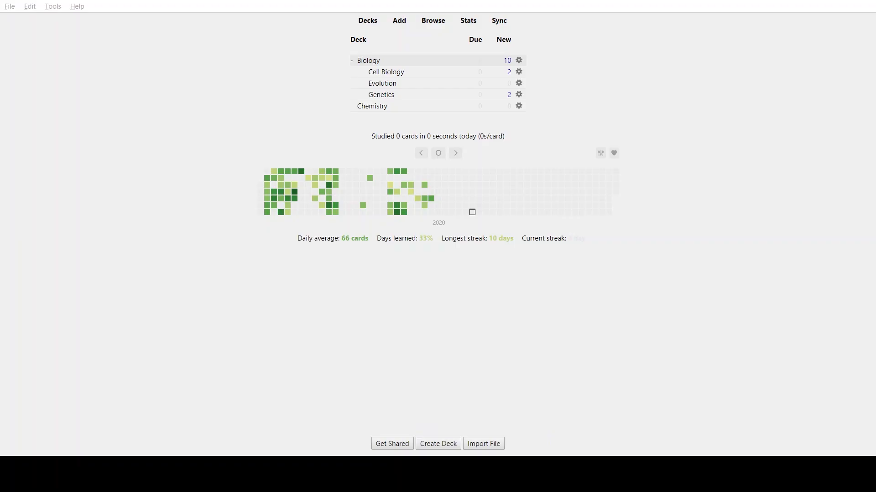
- Start a study session on the Biology deck and show the first card's answer
{"action": "left_click", "coordinate": [368, 61]}
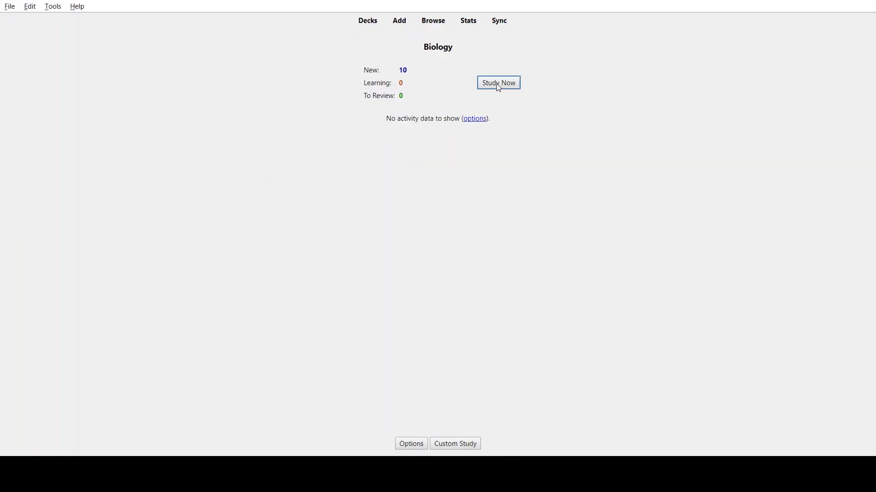
{"action": "left_click", "coordinate": [496, 83]}
{"action": "left_click", "coordinate": [422, 443]}
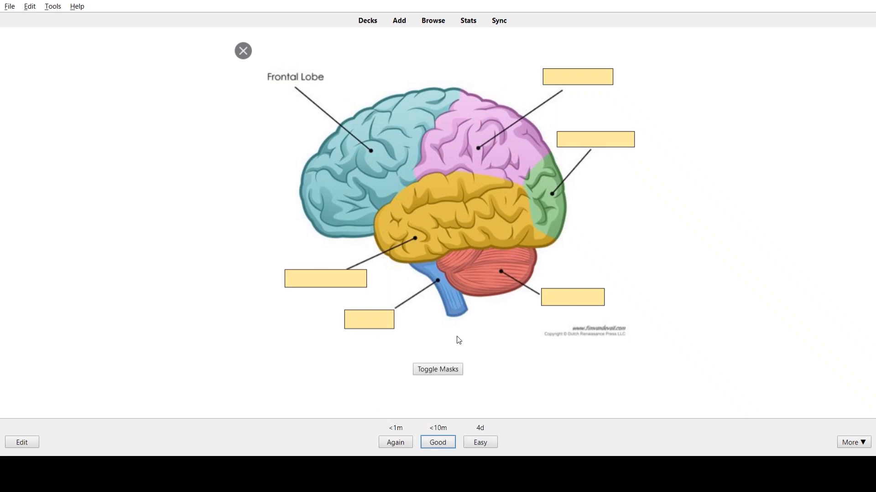
- Review the masked brain label cards, showing each answer and rating it Good, and return to the deck list
{"action": "key", "text": "space"}
{"action": "key", "text": "space"}
{"action": "key", "text": "space"}
{"action": "key", "text": "space"}
{"action": "key", "text": "space"}
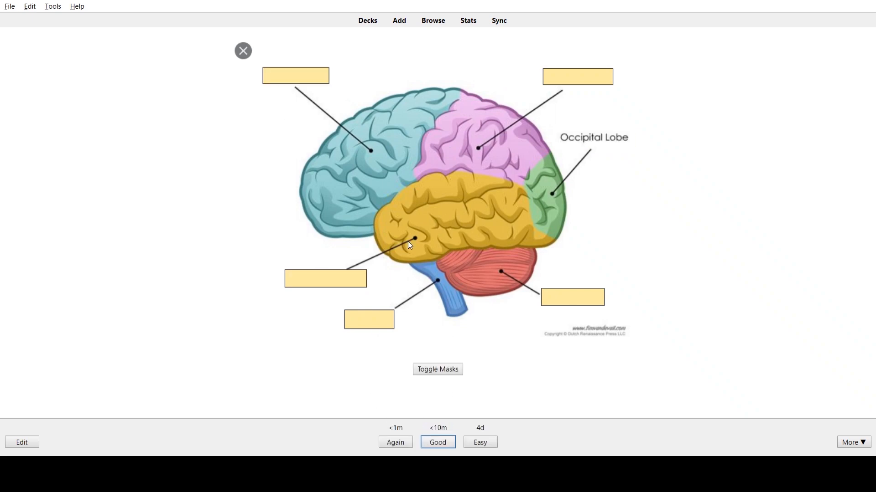
{"action": "key", "text": "space"}
{"action": "key", "text": "space"}
{"action": "key", "text": "space"}
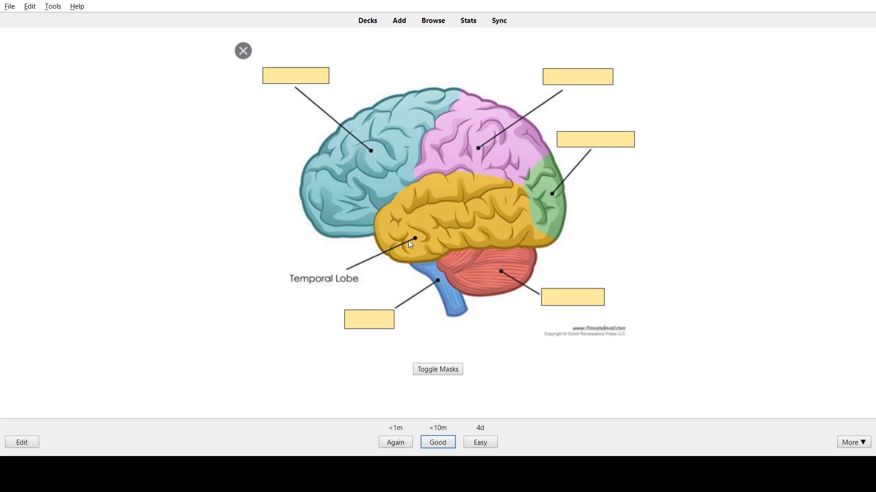
{"action": "key", "text": "d"}
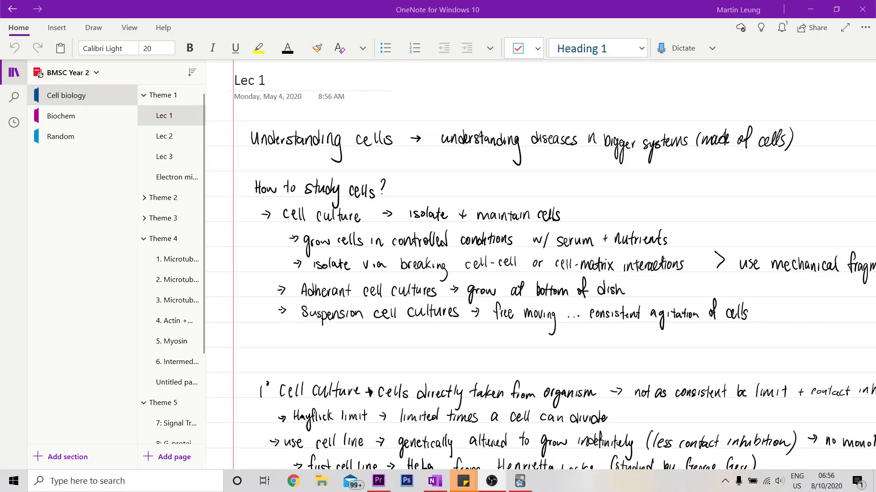
- Switch to OneNote and open the Lec 2 page under Theme 1 of the Cell biology notes
{"action": "left_click", "coordinate": [165, 136]}
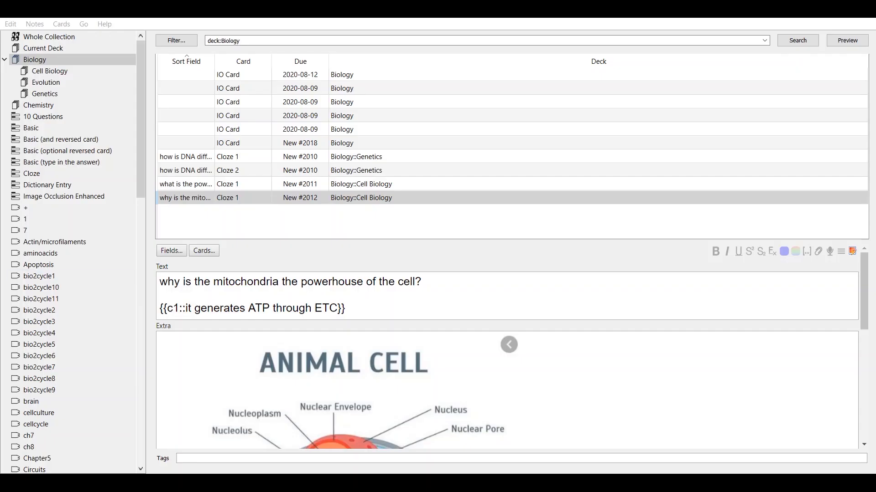
- Look through the image occlusion and cloze cards of the Biology deck in Anki's card browser
{"action": "left_click", "coordinate": [236, 77]}
{"action": "left_click", "coordinate": [243, 88]}
{"action": "left_click", "coordinate": [239, 130]}
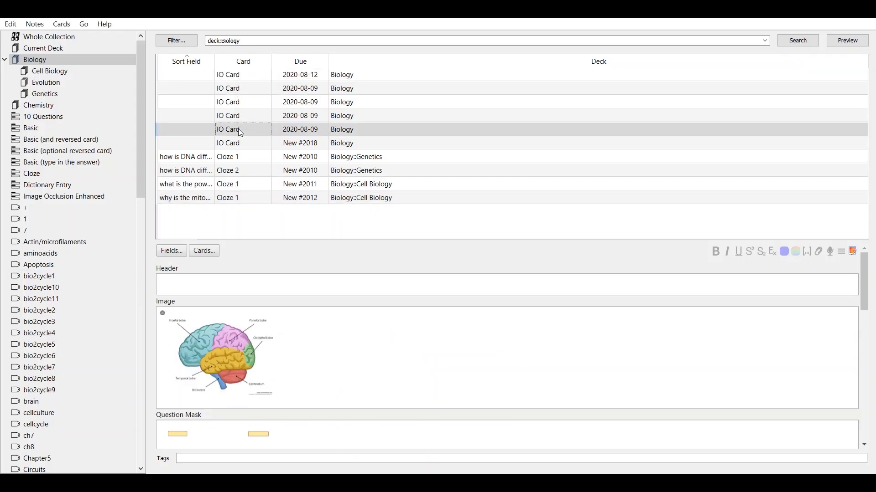
{"action": "left_click", "coordinate": [245, 185]}
{"action": "left_click", "coordinate": [214, 159]}
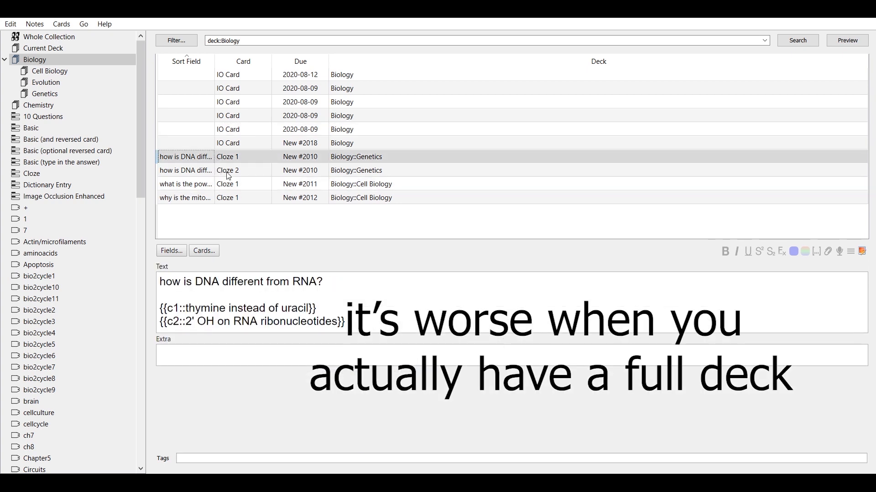
{"action": "left_click", "coordinate": [227, 173]}
{"action": "left_click", "coordinate": [232, 199]}
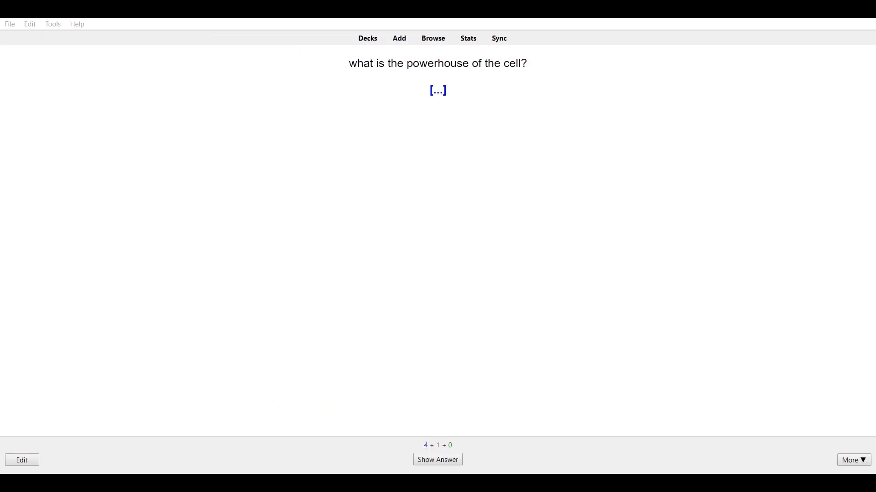
- Show the answer to the powerhouse of the cell card and look up related notes for the word "mitochondria"
{"action": "left_click", "coordinate": [450, 461]}
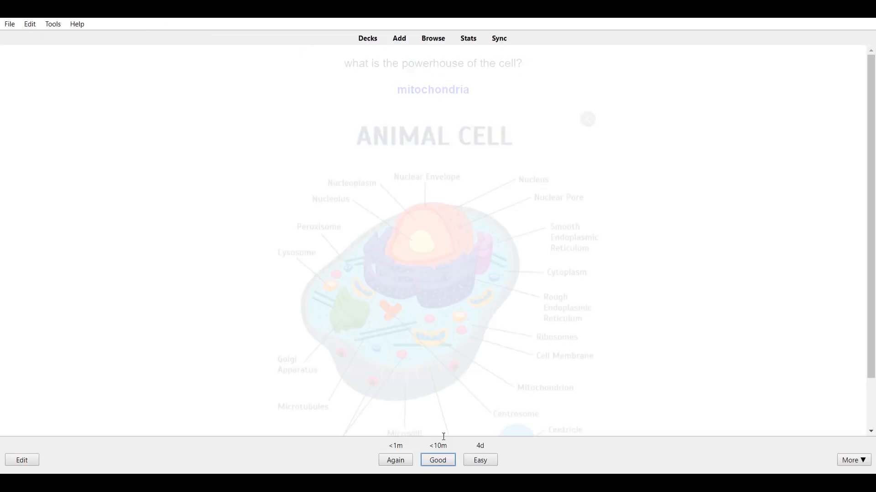
{"action": "left_click_drag", "start_coordinate": [480, 96], "coordinate": [420, 91]}
{"action": "left_click", "coordinate": [395, 101]}
{"action": "double_click", "coordinate": [418, 91]}
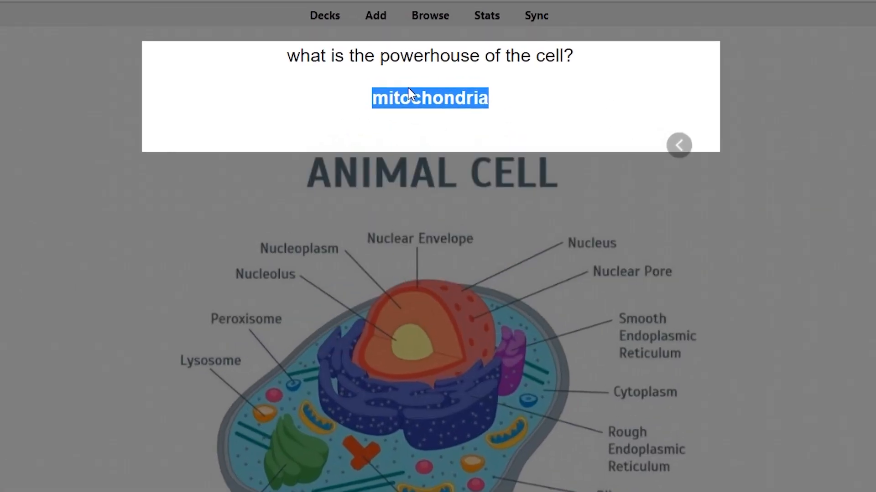
{"action": "double_click", "coordinate": [386, 101]}
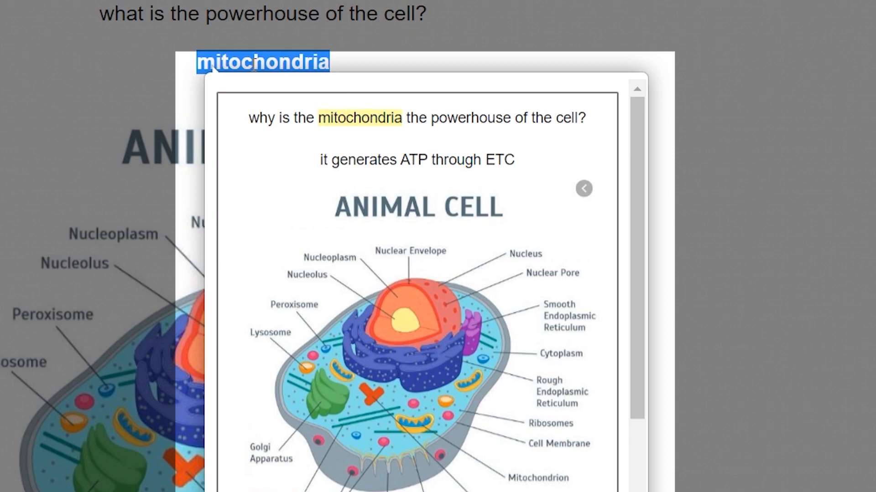
- Examine the related note in the pop-up, select "mitochondria" in its question, and dismiss the pop-up
{"action": "scroll", "coordinate": [422, 207], "scroll_direction": "down", "scroll_amount": 2}
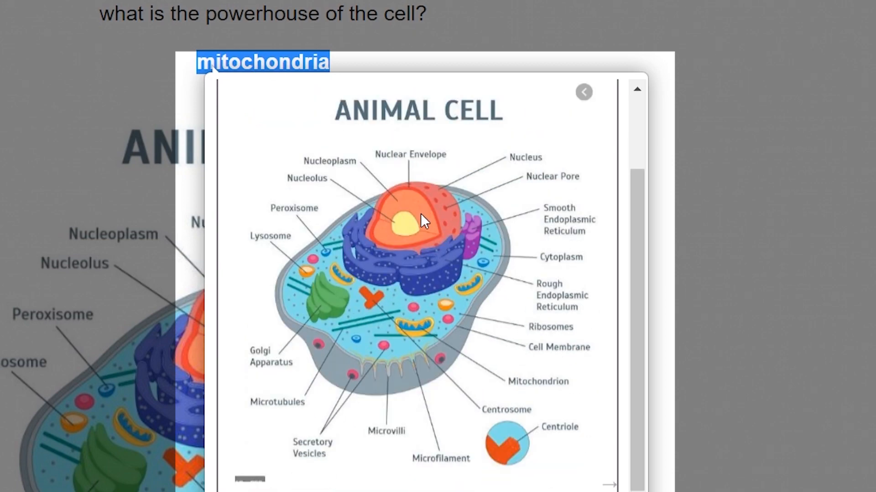
{"action": "scroll", "coordinate": [424, 207], "scroll_direction": "up", "scroll_amount": 2}
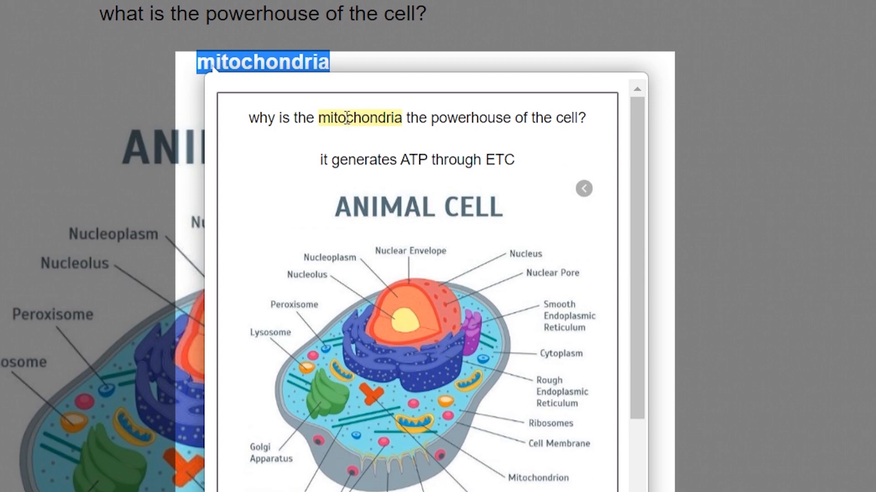
{"action": "left_click_drag", "start_coordinate": [321, 119], "coordinate": [409, 123]}
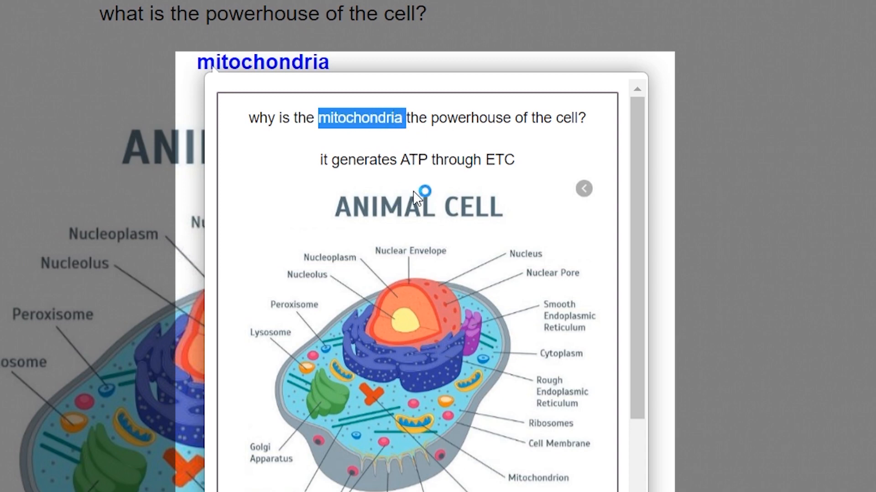
{"action": "scroll", "coordinate": [490, 191], "scroll_direction": "down", "scroll_amount": 3}
{"action": "scroll", "coordinate": [490, 188], "scroll_direction": "up", "scroll_amount": 2}
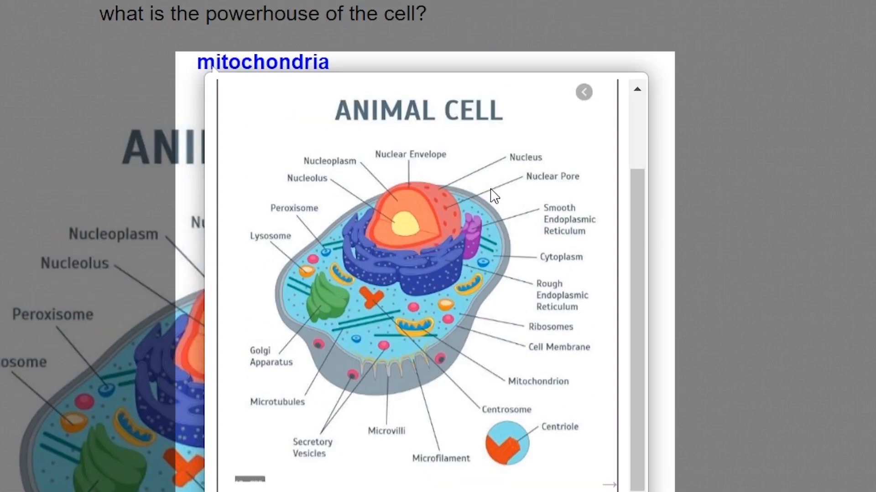
{"action": "left_click", "coordinate": [739, 105]}
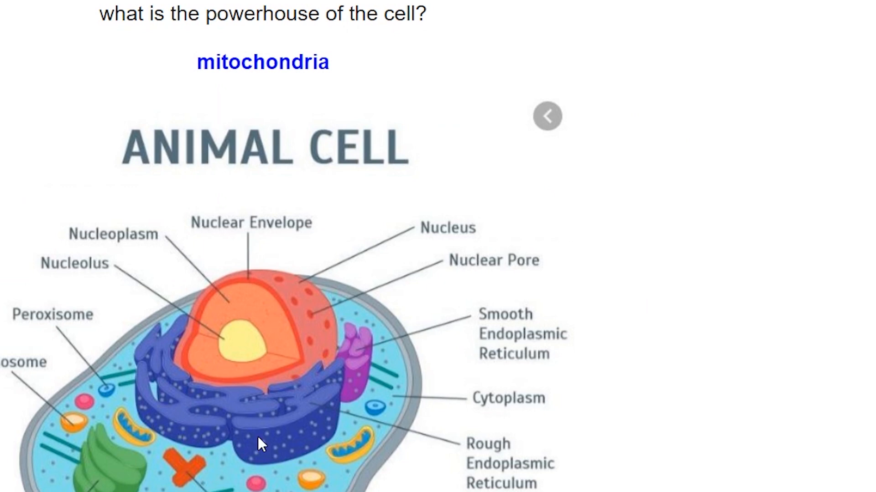
- Look up the answer word "mitochondria" on the card once more
{"action": "left_click_drag", "start_coordinate": [195, 64], "coordinate": [336, 66]}
{"action": "double_click", "coordinate": [302, 59]}
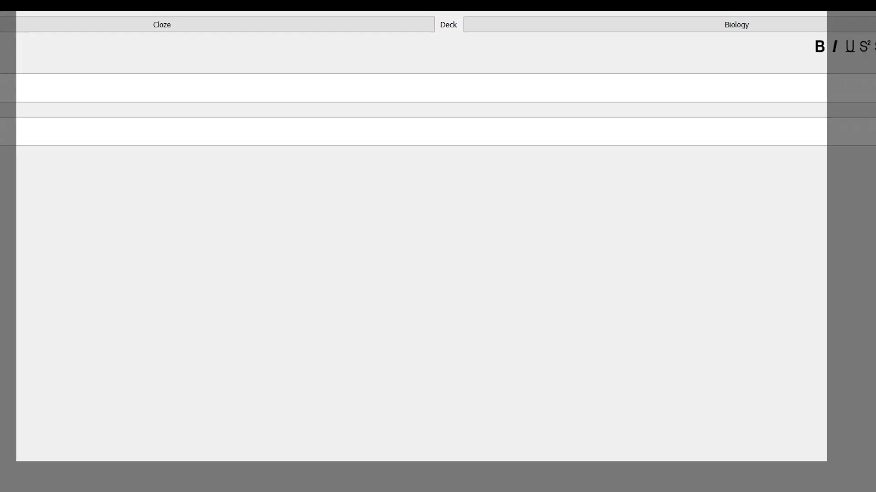
- Add a Basic note to the Biology deck with the front "where do most of my viewers come from?" and the back "canada"
{"action": "type", "text": "where do most of my"}
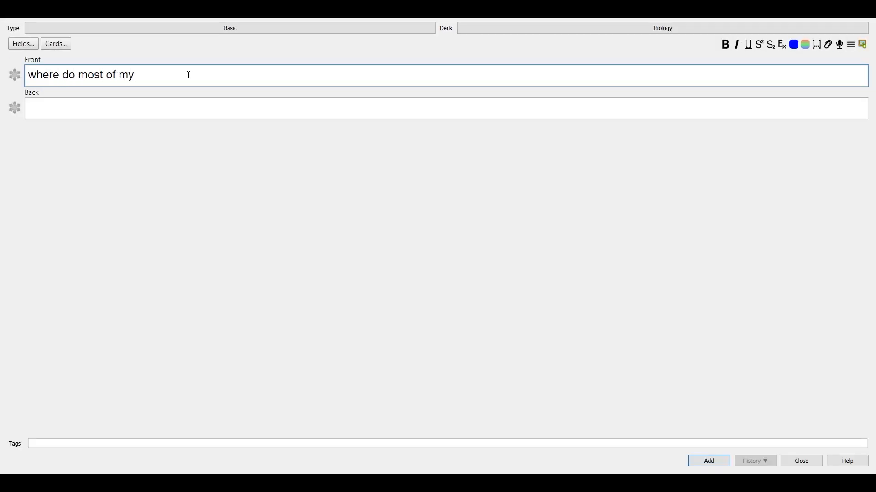
{"action": "type", "text": " viewers come from?"}
{"action": "key", "text": "Tab"}
{"action": "type", "text": "canada"}
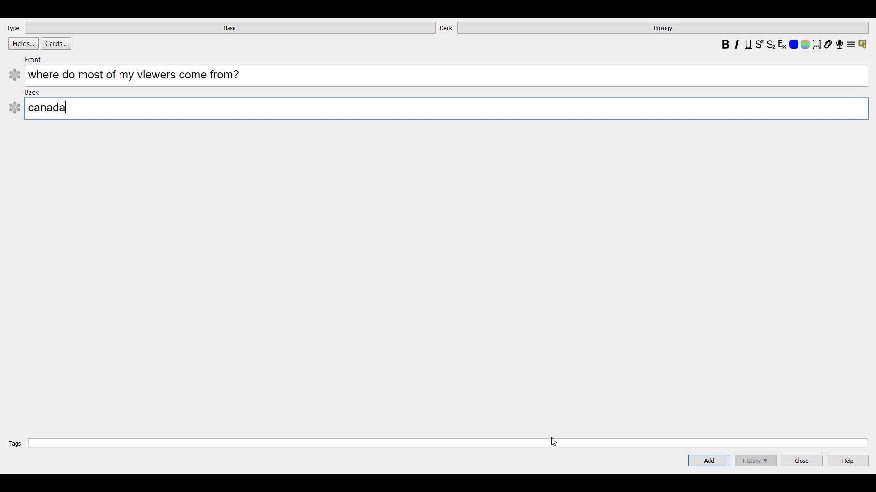
{"action": "left_click", "coordinate": [710, 461]}
- Create a second Basic note asking "what should you do after watching the video?" with the back "like + subscribe :)"
{"action": "type", "text": "what should you do after watching the video?"}
{"action": "key", "text": "Tab"}
{"action": "type", "text": "like + subscribe :)"}
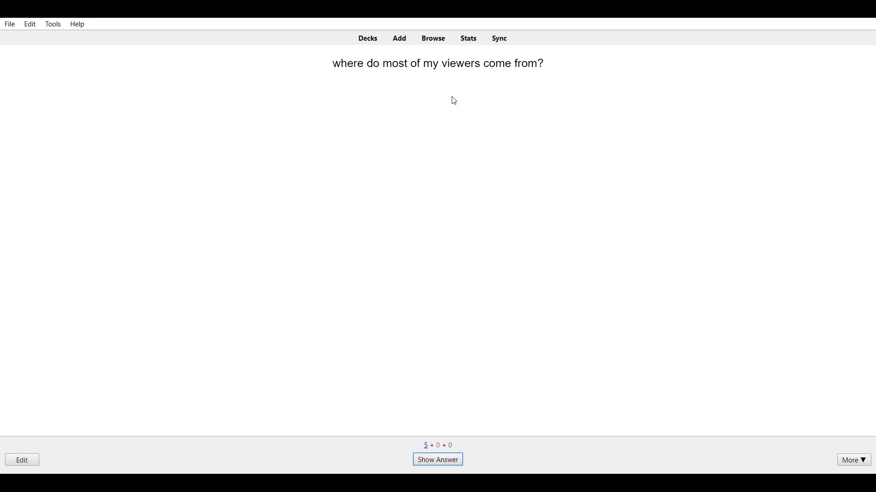
- Review the viewers card, rate it Good, and reveal the answer to the card about what to do after the video
{"action": "key", "text": "space"}
{"action": "key", "text": "space"}
{"action": "key", "text": "space"}
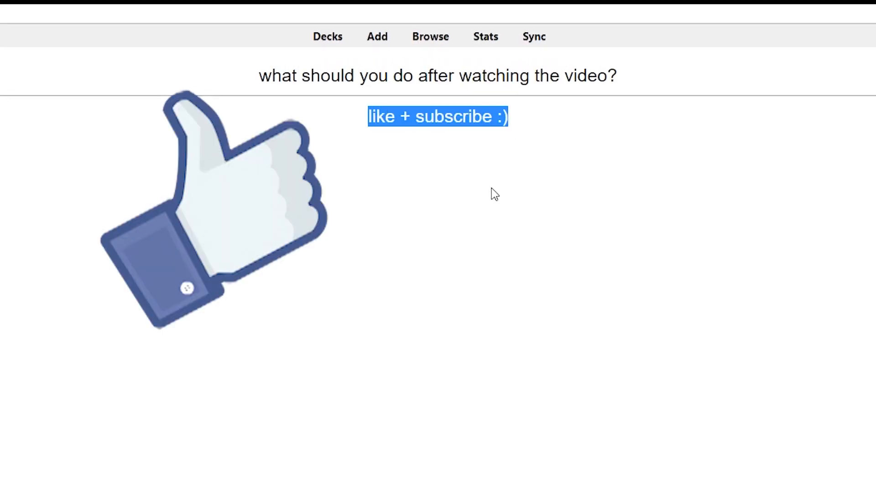
- Start a new Cloze note reading "the best way to support the channel is to like the video, comment, and subscribe for the youtube algorithm!"
{"action": "left_click", "coordinate": [379, 38]}
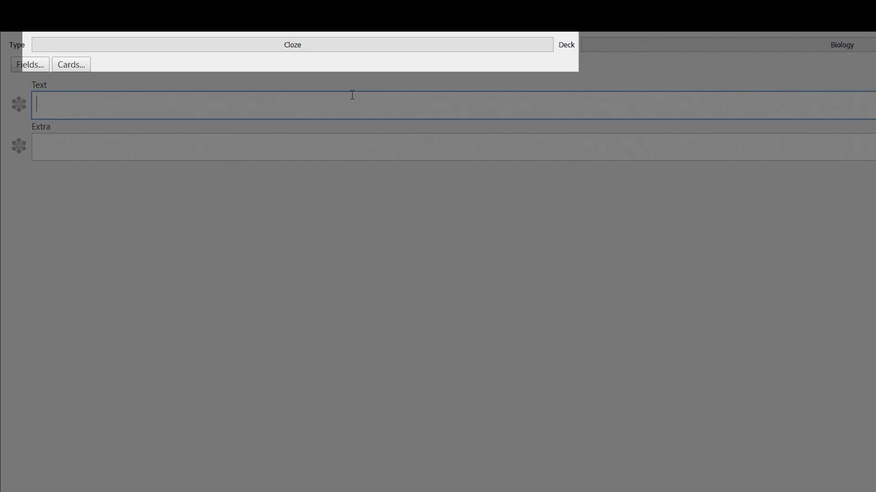
{"action": "type", "text": "the best way to su"}
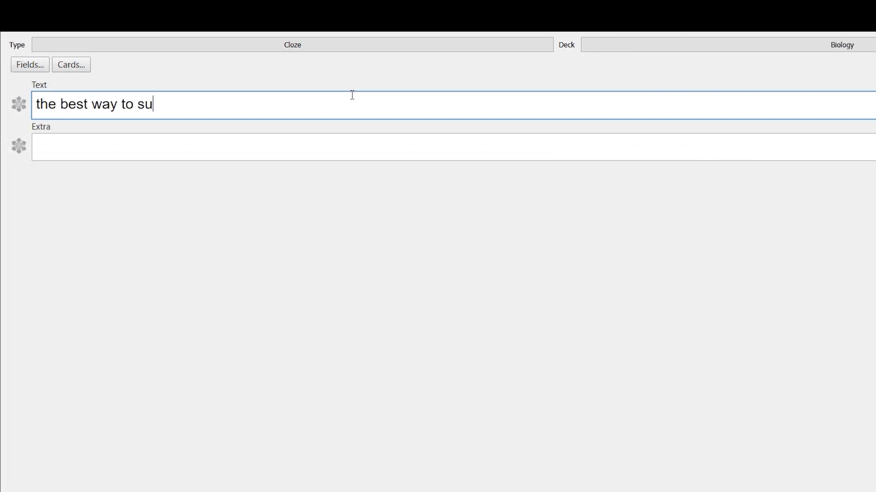
{"action": "type", "text": "pport the channel is to like the video, comment, and"}
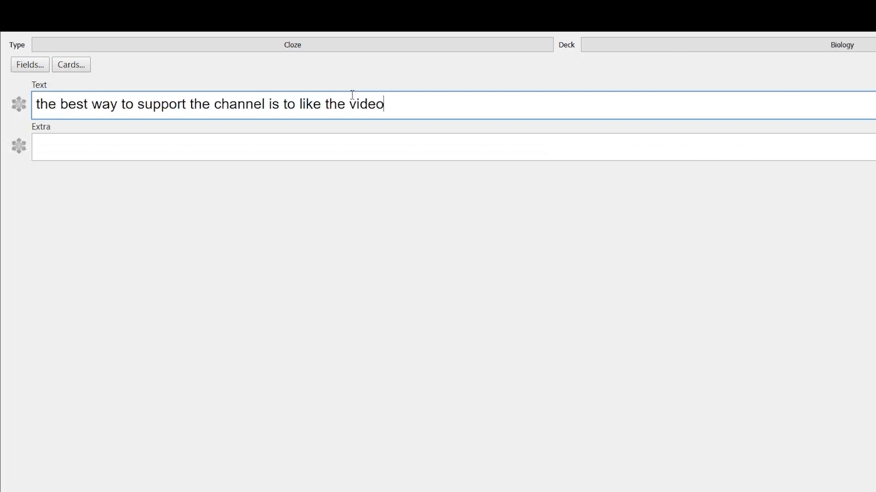
{"action": "type", "text": " subscribe for the youtube al"}
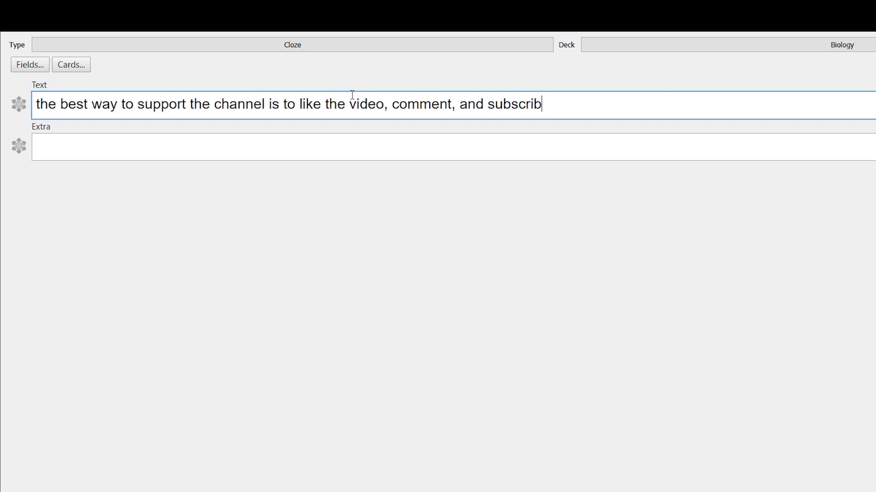
{"action": "type", "text": "gorithm!"}
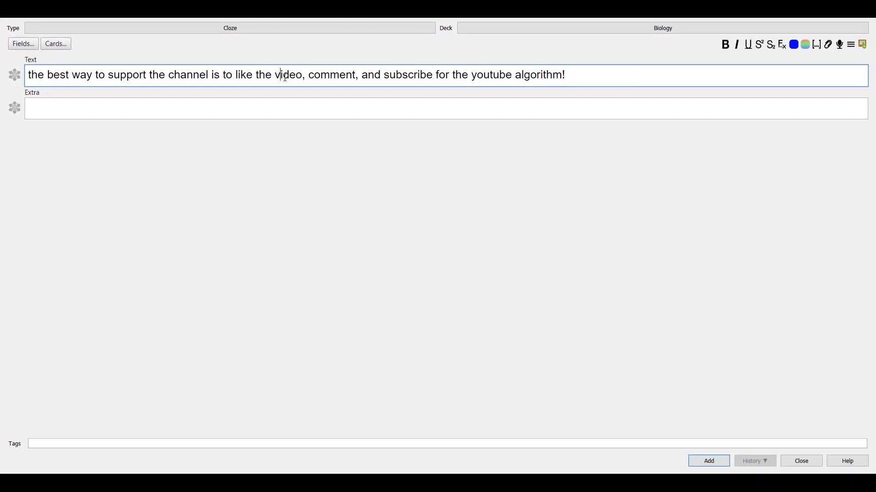
- Make "like the video", "comment" and "subscribe" separate cloze deletions c1, c2 and c3, and add the note
{"action": "left_click_drag", "start_coordinate": [303, 76], "coordinate": [265, 77]}
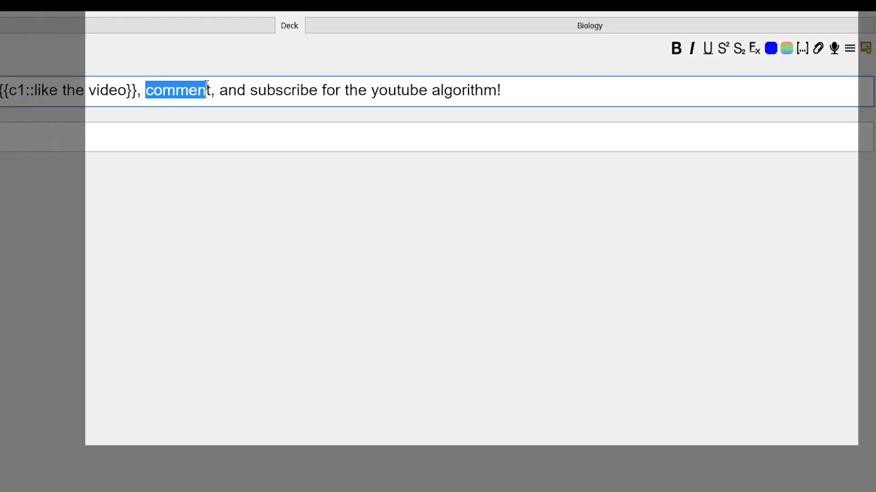
{"action": "key", "text": "ctrl+shift+c"}
{"action": "double_click", "coordinate": [464, 76]}
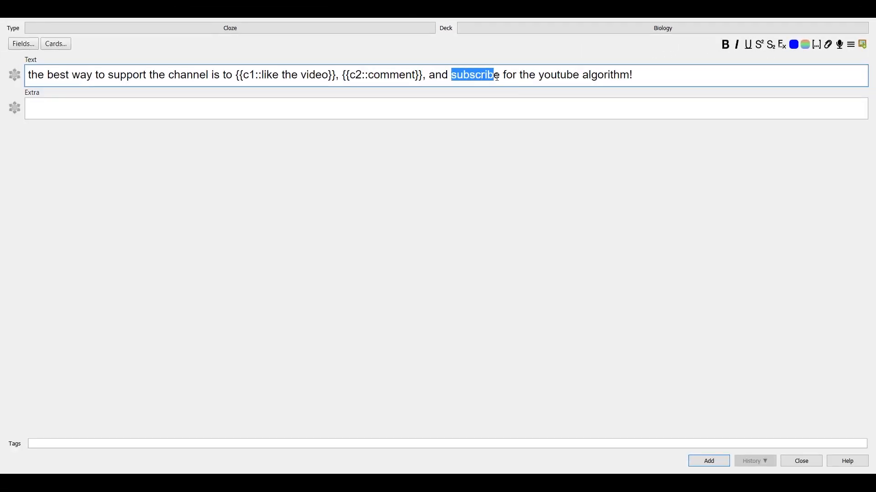
{"action": "key", "text": "ctrl+shift+c"}
{"action": "left_click", "coordinate": [707, 463]}
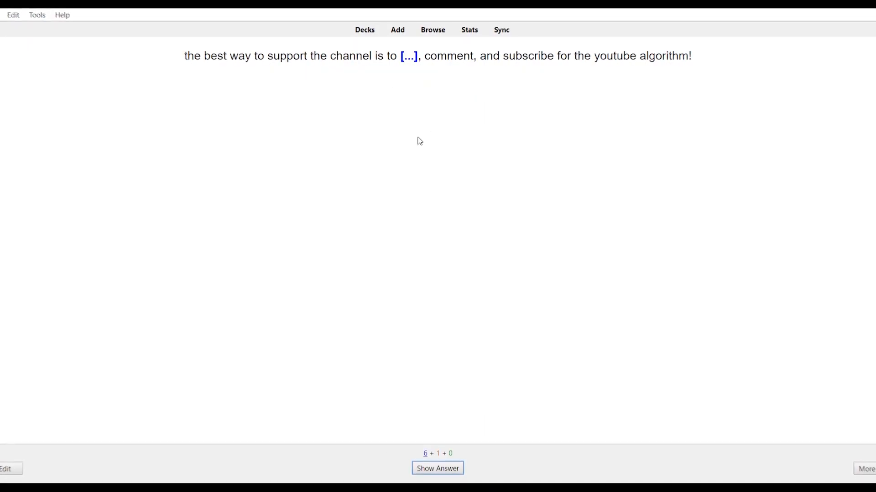
- Review the three cloze cards about supporting the channel, revealing each answer and rating it Good
{"action": "key", "text": "space"}
{"action": "key", "text": "space"}
{"action": "key", "text": "space"}
{"action": "key", "text": "space"}
{"action": "key", "text": "space"}
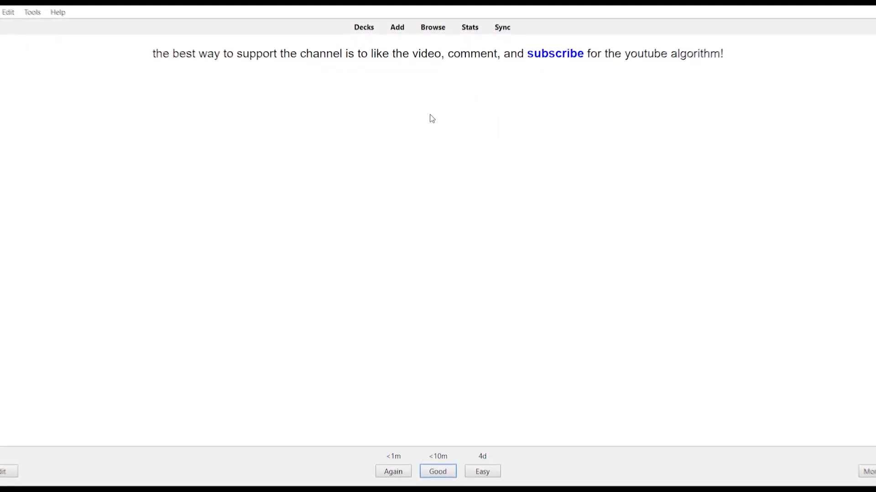
{"action": "key", "text": "space"}
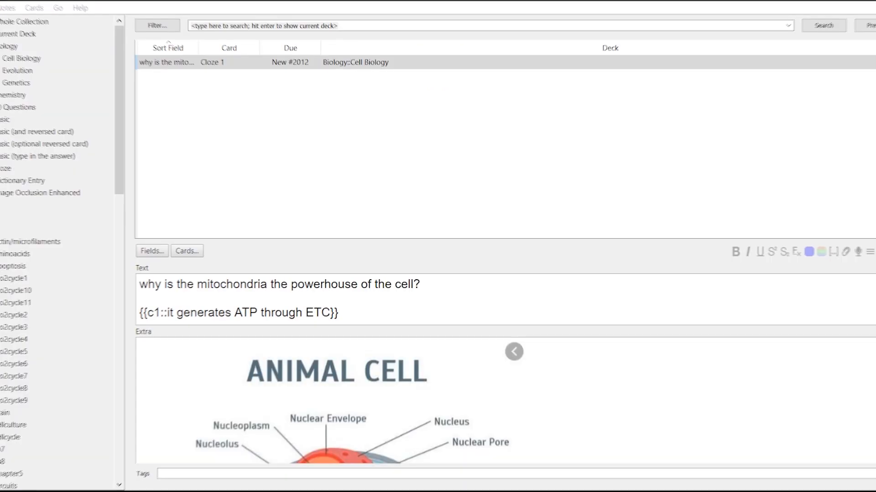
- Open the card browser on the Biology deck and select the cloze note beginning "the best way to"
{"action": "key", "text": "b"}
{"action": "left_click", "coordinate": [11, 47]}
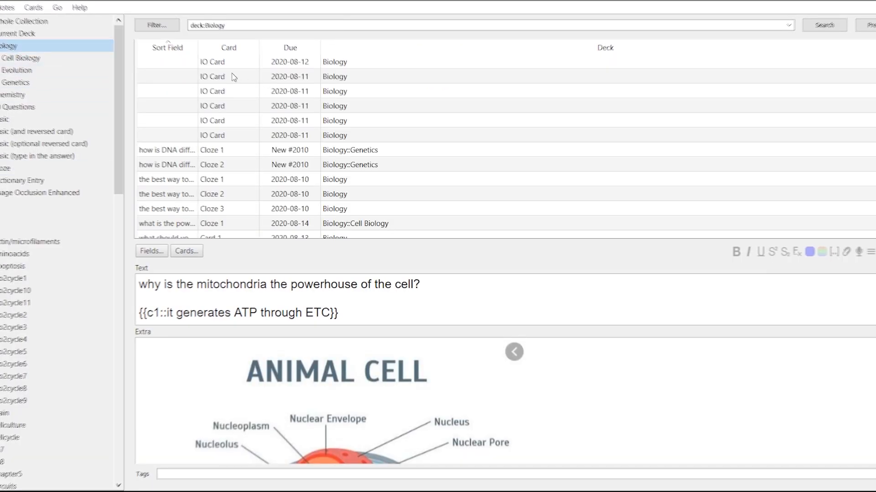
{"action": "left_click", "coordinate": [183, 219]}
{"action": "left_click", "coordinate": [180, 186]}
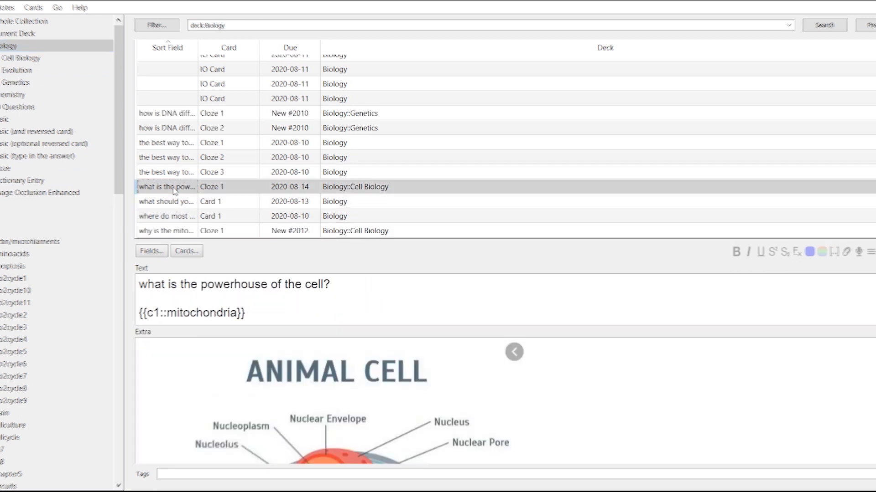
{"action": "left_click", "coordinate": [176, 174]}
- Renumber the "comment" and "subscribe" deletions to c1 and preview both sides of the resulting card
{"action": "left_click", "coordinate": [497, 287]}
{"action": "key", "text": "BackSpace"}
{"action": "type", "text": "1"}
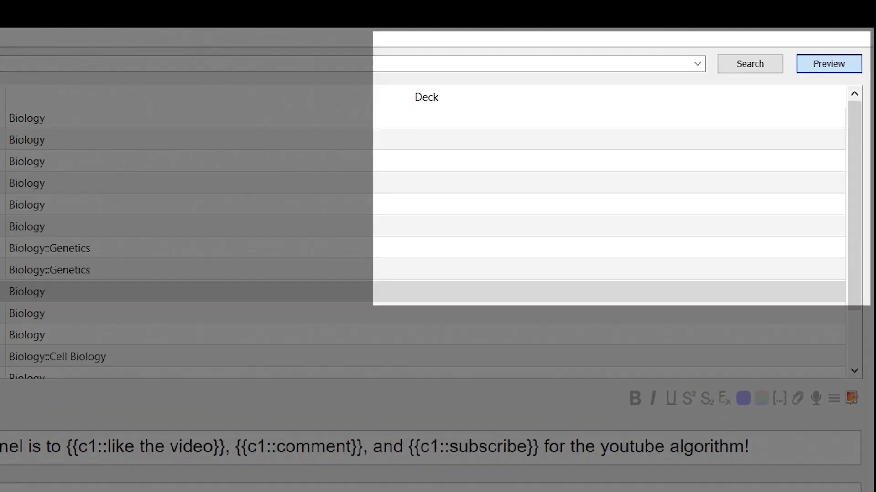
{"action": "left_click", "coordinate": [819, 75]}
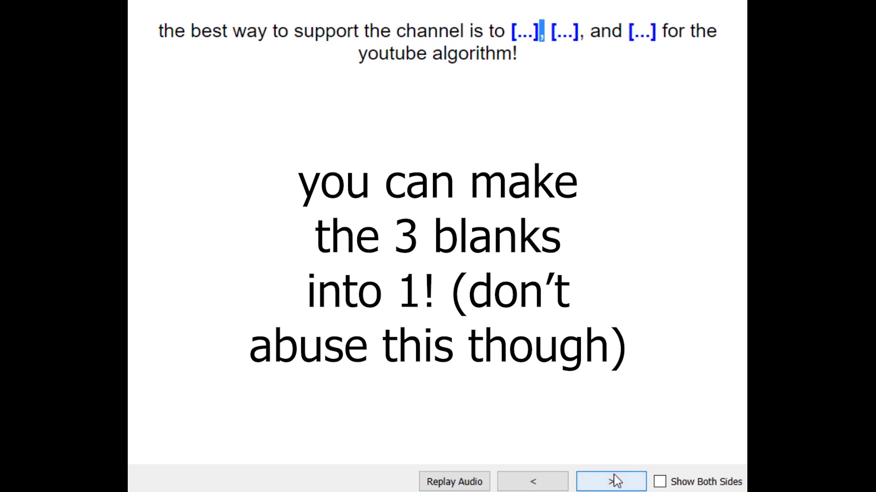
{"action": "left_click", "coordinate": [615, 482]}
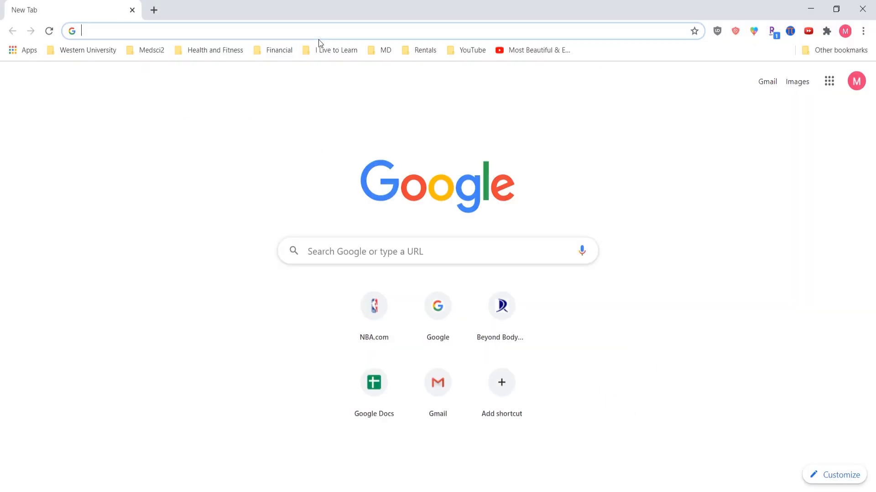
- Find the mitochondria Wikipedia article in Chrome and paste its introductory paragraphs into a new Cloze note in the Biology deck
{"action": "type", "text": "mito"}
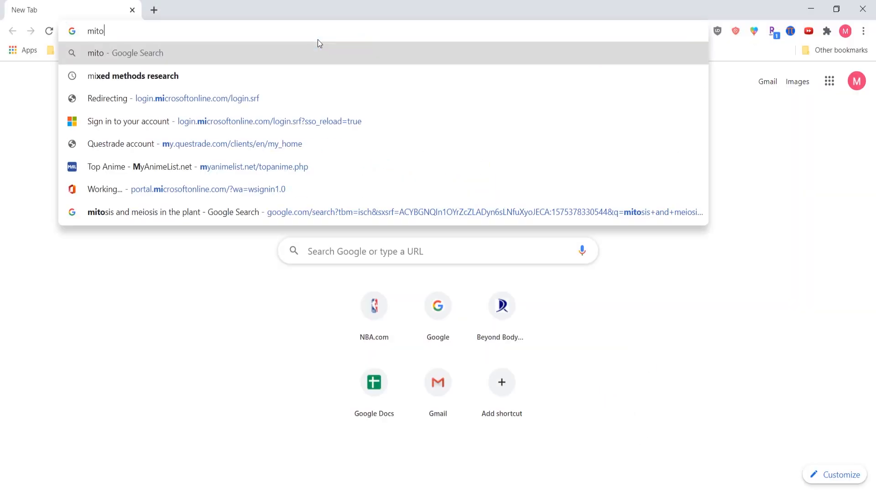
{"action": "type", "text": "chondria wikipe"}
{"action": "key", "text": "Return"}
{"action": "left_click", "coordinate": [155, 197]}
{"action": "left_click_drag", "start_coordinate": [108, 181], "coordinate": [667, 326]}
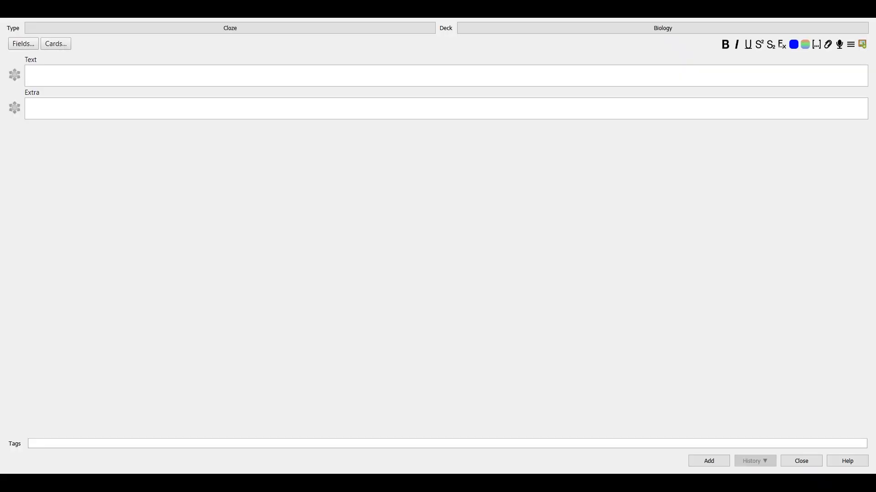
{"action": "key", "text": "ctrl+v"}
- Make "semi autonomous double-membrane-bound organelle", "eukaryotic" and "lack" cloze deletions c1 to c3 in the pasted text
{"action": "left_click_drag", "start_coordinate": [378, 77], "coordinate": [648, 77]}
{"action": "key", "text": "ctrl+shift+c"}
{"action": "double_click", "coordinate": [90, 90]}
{"action": "key", "text": "ctrl+shift+c"}
{"action": "double_click", "coordinate": [336, 90]}
{"action": "double_click", "coordinate": [511, 90]}
{"action": "key", "text": "ctrl+shift+c"}
- Make "microsporidia", "parabasalids" and "diplomonads" cloze deletions c4 to c6
{"action": "double_click", "coordinate": [316, 103]}
{"action": "key", "text": "ctrl+shift+c"}
{"action": "double_click", "coordinate": [422, 104]}
{"action": "key", "text": "ctrl+shift+c"}
{"action": "double_click", "coordinate": [561, 104]}
{"action": "key", "text": "ctrl+shift+c"}
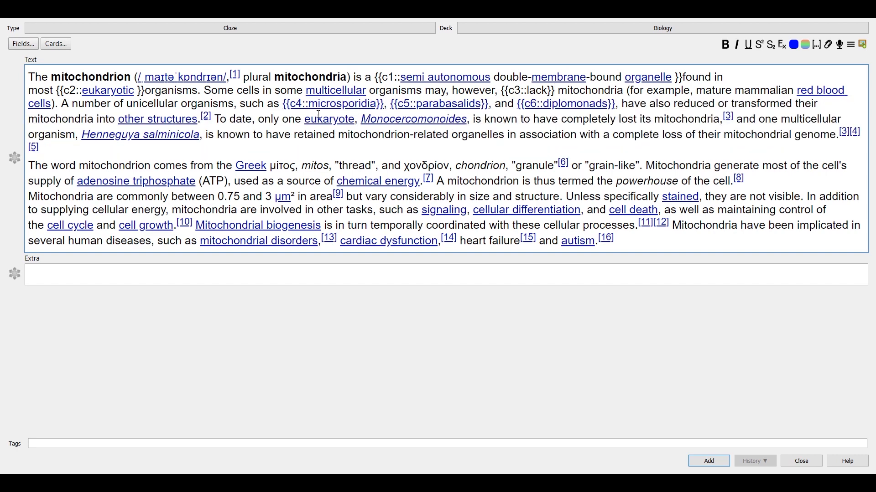
- Make "adenosine triphosphate (ATP)", "0.75" and "3 µm²" cloze deletions c7 to c9 in the second part of the text
{"action": "left_click_drag", "start_coordinate": [78, 181], "coordinate": [240, 196]}
{"action": "key", "text": "ctrl+shift+c"}
{"action": "key", "text": "ctrl+shift+c"}
{"action": "left_click_drag", "start_coordinate": [299, 196], "coordinate": [328, 196]}
{"action": "key", "text": "ctrl+shift+c"}
- Make "signaling", "cellular differentiation", "cell death", "cell cycle" and "cell growth" cloze deletions c10 to c14, and add the note
{"action": "left_click_drag", "start_coordinate": [516, 209], "coordinate": [560, 210]}
{"action": "key", "text": "ctrl+shift+c"}
{"action": "left_click_drag", "start_coordinate": [604, 210], "coordinate": [714, 210]}
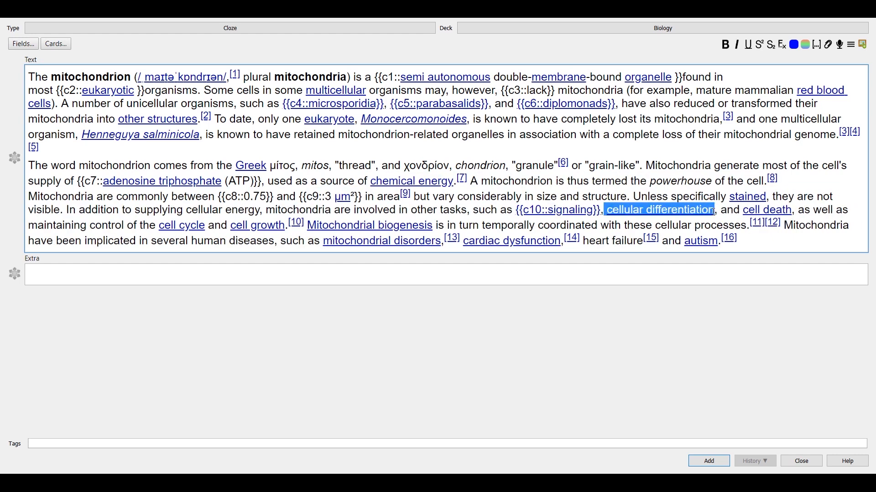
{"action": "key", "text": "ctrl+shift+c"}
{"action": "left_click_drag", "start_coordinate": [782, 210], "coordinate": [830, 210]}
{"action": "key", "text": "ctrl+shift+c"}
{"action": "left_click_drag", "start_coordinate": [255, 225], "coordinate": [300, 225]}
{"action": "key", "text": "ctrl+shift+c"}
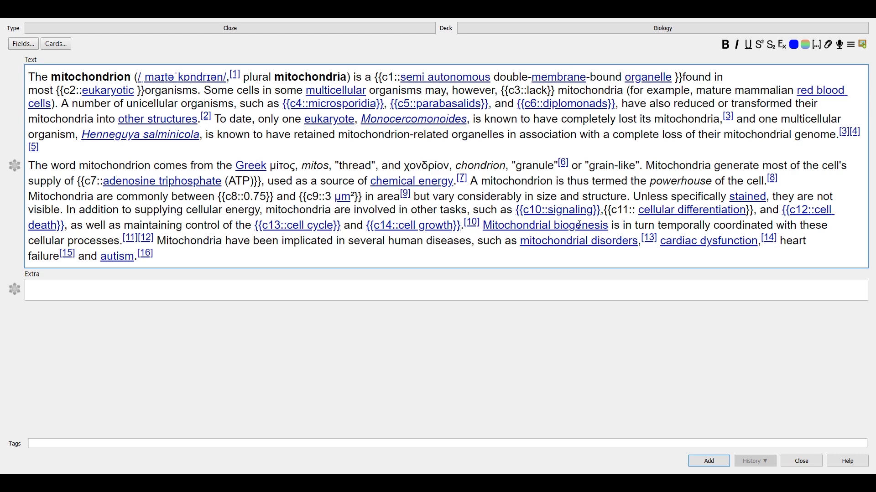
{"action": "left_click", "coordinate": [709, 461]}
- Review the new mitochondrion cloze cards one after another, revealing each answer and rating it Good
{"action": "left_click_drag", "start_coordinate": [18, 65], "coordinate": [219, 124]}
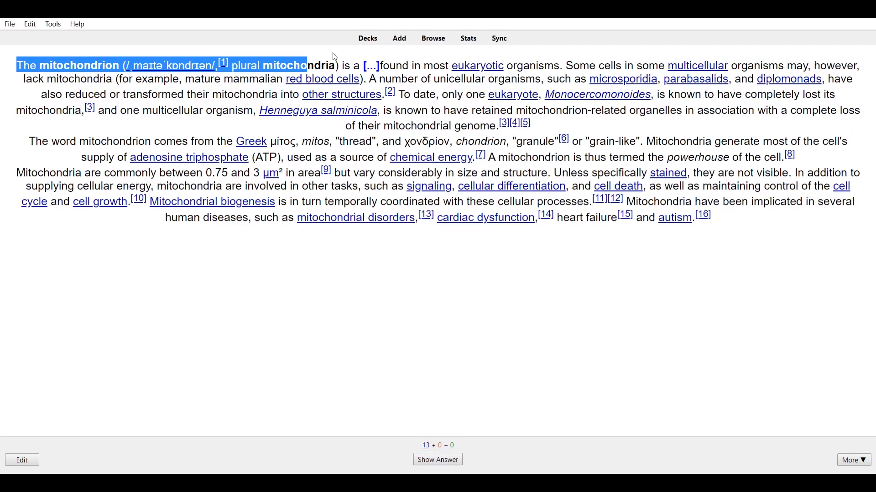
{"action": "left_click", "coordinate": [216, 175]}
{"action": "key", "text": "space"}
{"action": "key", "text": "space"}
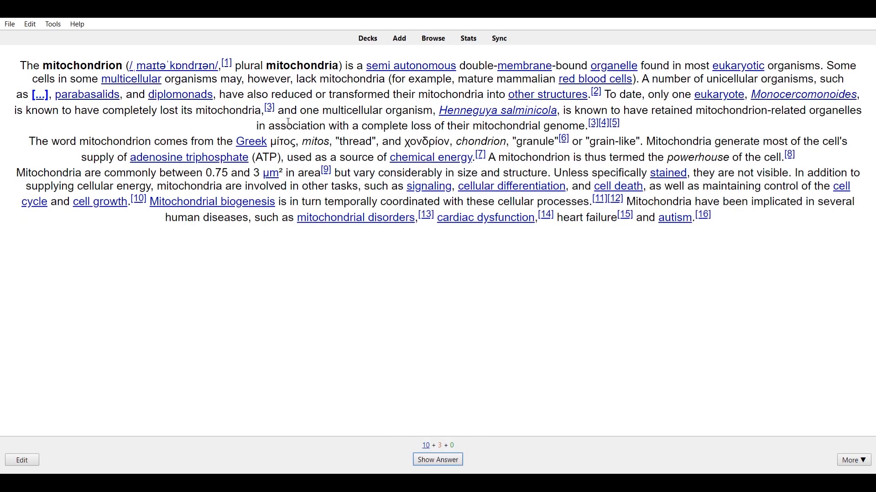
{"action": "key", "text": "space"}
{"action": "key", "text": "space"}
{"action": "key", "text": "space"}
{"action": "key", "text": "space"}
{"action": "key", "text": "space"}
{"action": "key", "text": "space"}
{"action": "key", "text": "space"}
{"action": "key", "text": "space"}
{"action": "key", "text": "space"}
{"action": "key", "text": "space"}
{"action": "key", "text": "space"}
{"action": "key", "text": "space"}
{"action": "key", "text": "space"}
{"action": "key", "text": "space"}
{"action": "key", "text": "space"}
{"action": "key", "text": "space"}
{"action": "key", "text": "space"}
{"action": "key", "text": "space"}
{"action": "key", "text": "space"}
{"action": "key", "text": "space"}
{"action": "key", "text": "space"}
{"action": "key", "text": "space"}
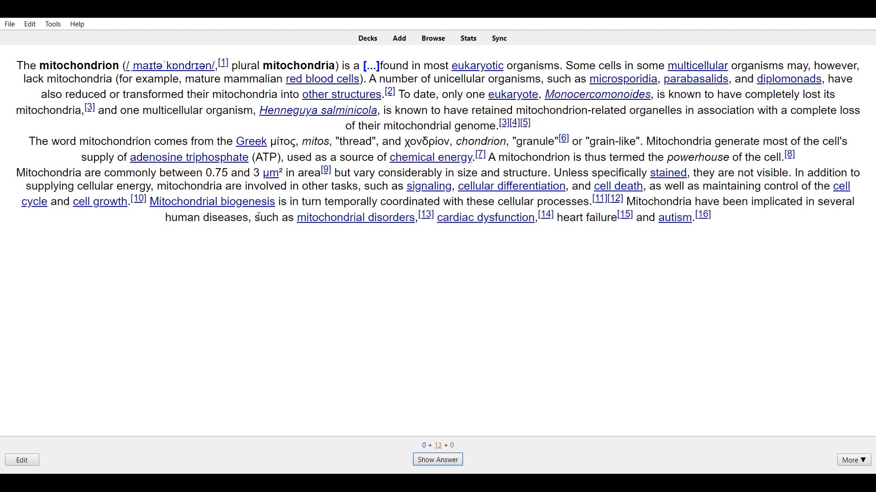
- Switch to Chrome, search for "premade anki decks", and look through the Biology category of AnkiWeb's shared decks
{"action": "key", "text": "alt+Tab"}
{"action": "key", "text": "ctrl+t"}
{"action": "type", "text": "premade an"}
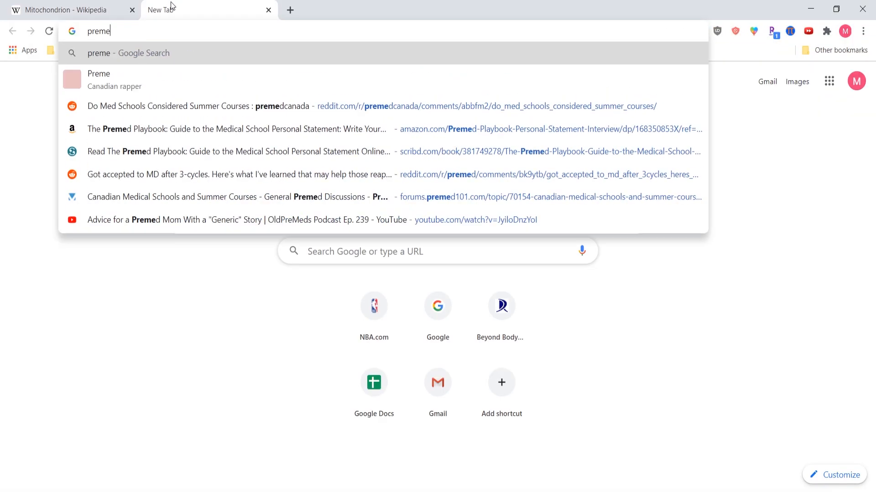
{"action": "type", "text": "ki decks"}
{"action": "key", "text": "Return"}
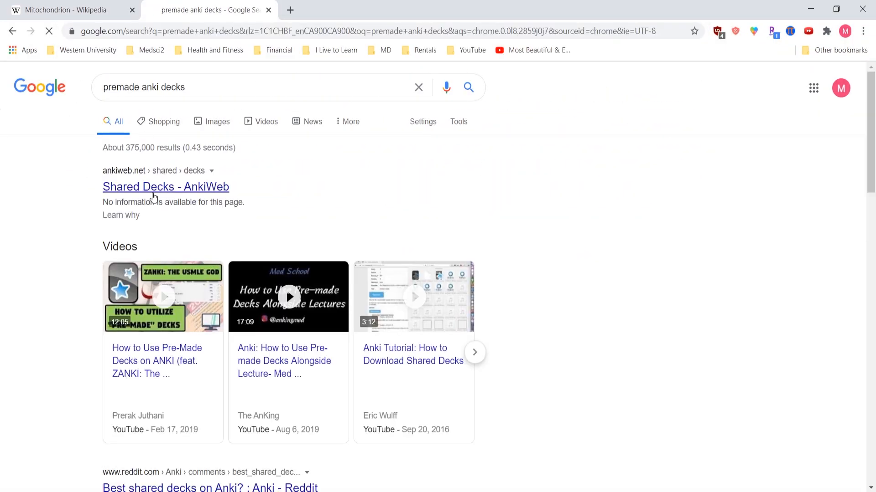
{"action": "left_click", "coordinate": [152, 194]}
{"action": "left_click", "coordinate": [178, 221]}
{"action": "scroll", "coordinate": [276, 165], "scroll_direction": "down", "scroll_amount": 1}
{"action": "scroll", "coordinate": [276, 166], "scroll_direction": "down", "scroll_amount": 5}
{"action": "scroll", "coordinate": [287, 114], "scroll_direction": "up", "scroll_amount": 8}
- Search for "how useful are anki premade decks" in a new tab and read the Reddit thread "Best shared decks on Anki?"
{"action": "left_click", "coordinate": [290, 10]}
{"action": "type", "text": "how useful are anki premade decks"}
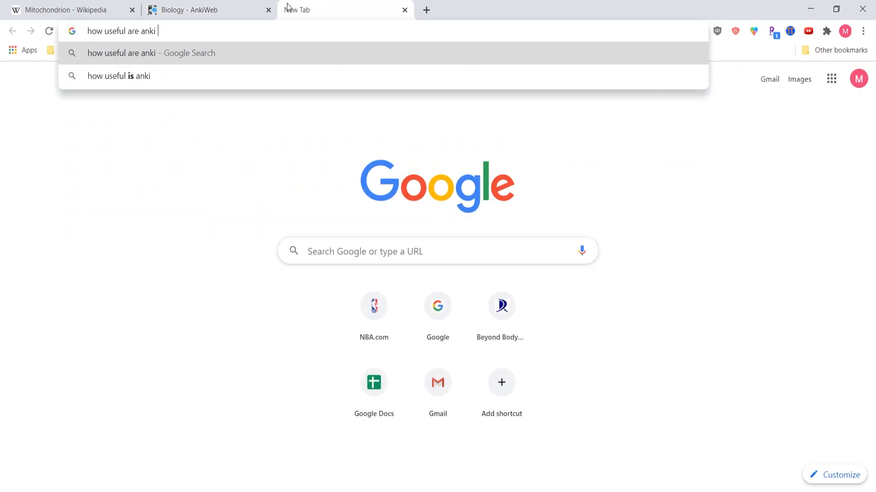
{"action": "key", "text": "Return"}
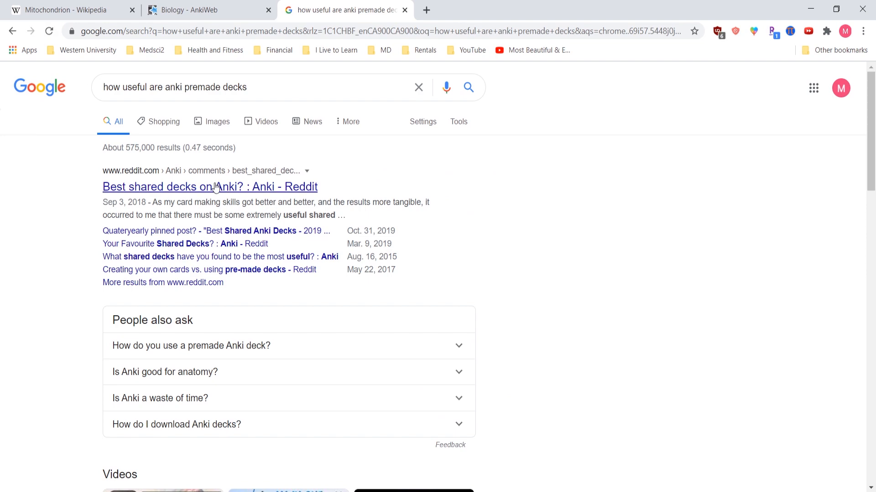
{"action": "left_click", "coordinate": [220, 191]}
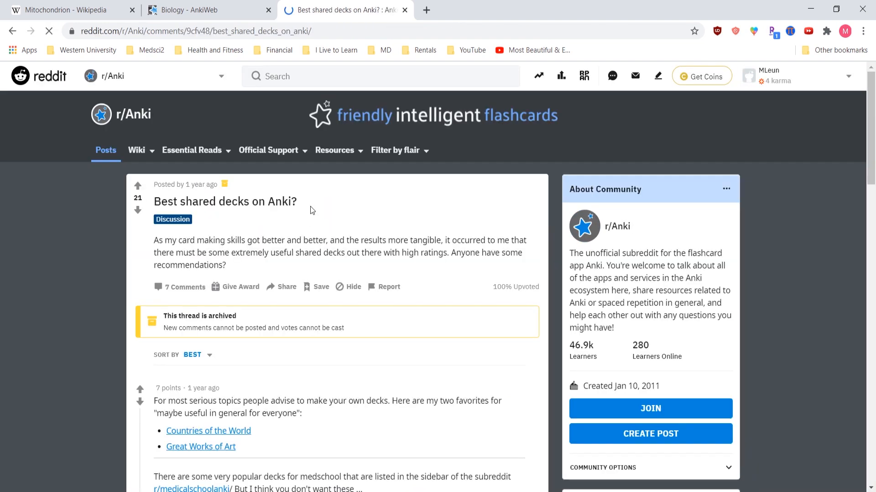
{"action": "scroll", "coordinate": [280, 184], "scroll_direction": "down", "scroll_amount": 1}
{"action": "scroll", "coordinate": [153, 297], "scroll_direction": "down", "scroll_amount": 4}
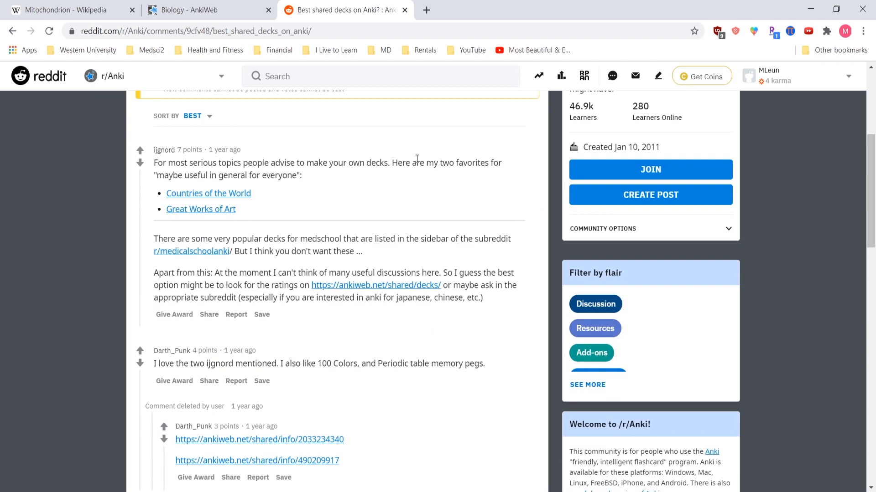
{"action": "scroll", "coordinate": [203, 158], "scroll_direction": "down", "scroll_amount": 1}
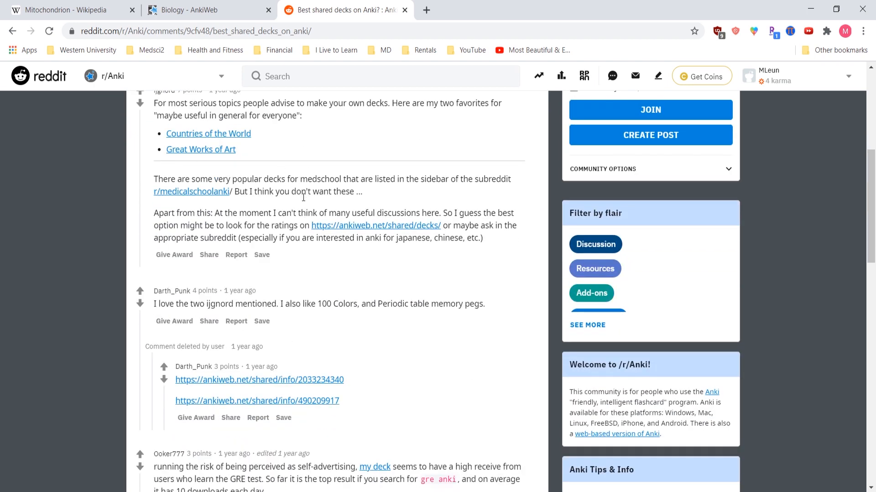
{"action": "scroll", "coordinate": [266, 194], "scroll_direction": "down", "scroll_amount": 1}
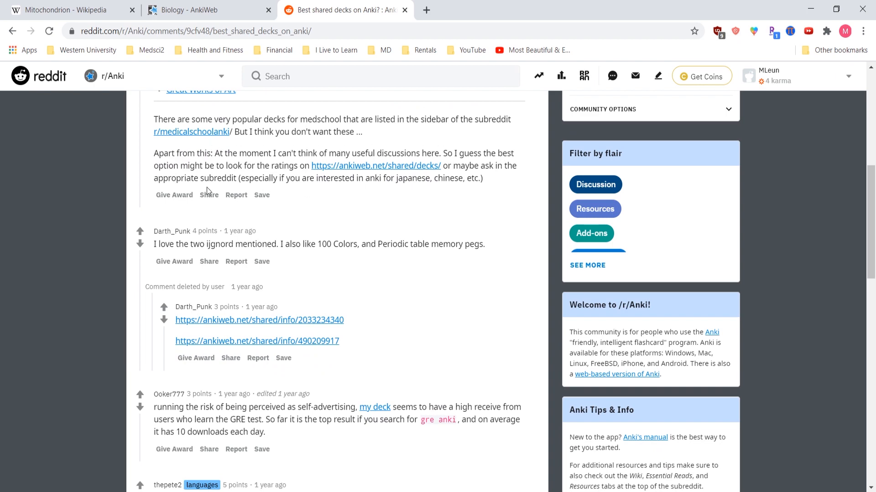
- Read the remaining comments in the Reddit thread about the best shared Anki decks
{"action": "scroll", "coordinate": [467, 179], "scroll_direction": "down", "scroll_amount": 1}
{"action": "scroll", "coordinate": [426, 210], "scroll_direction": "down", "scroll_amount": 2}
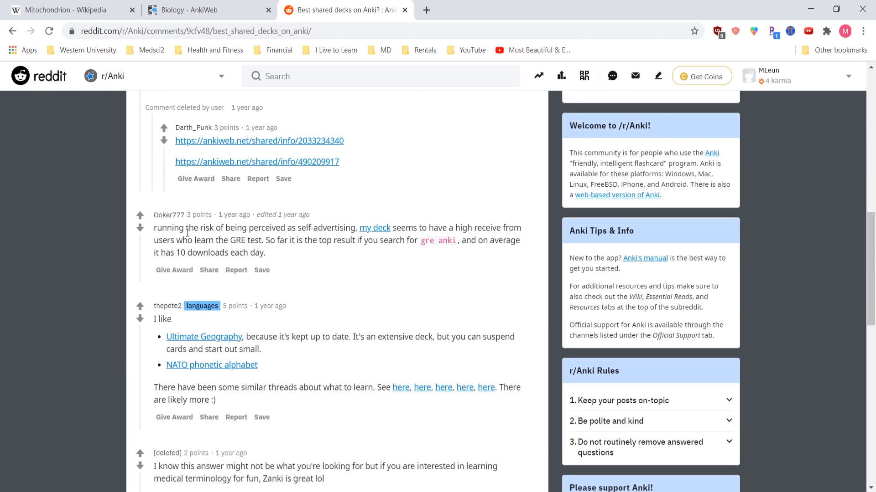
{"action": "scroll", "coordinate": [299, 244], "scroll_direction": "down", "scroll_amount": 5}
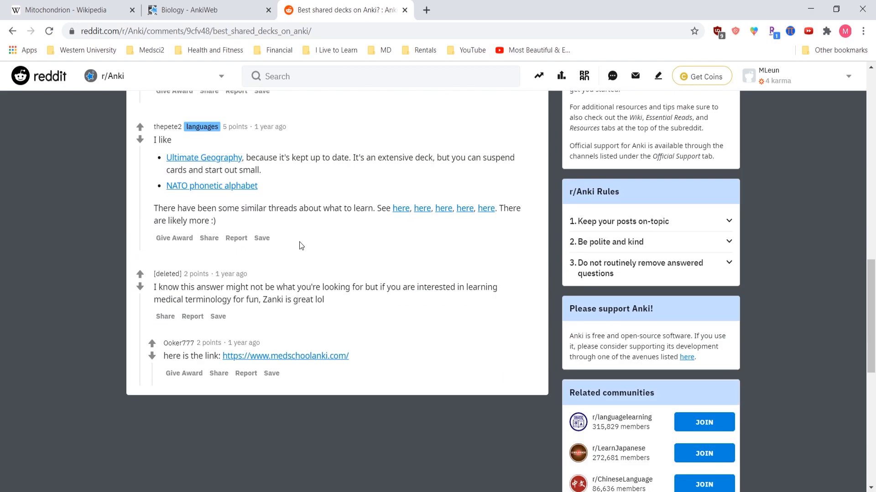
{"action": "scroll", "coordinate": [299, 244], "scroll_direction": "up", "scroll_amount": 4}
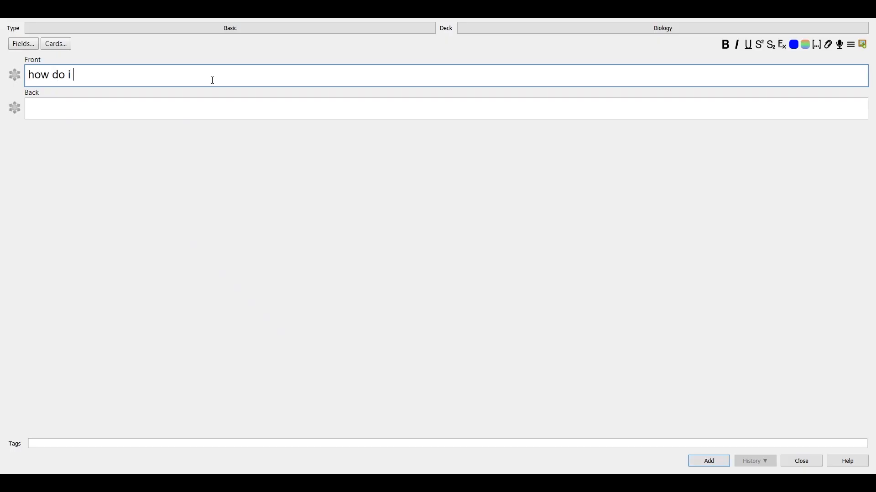
- Switch to Anki and add a Basic card asking "how do i make better anki cards?" with the answer "trial and error!"
{"action": "type", "text": "make better anki cards?"}
{"action": "key", "text": "Tab"}
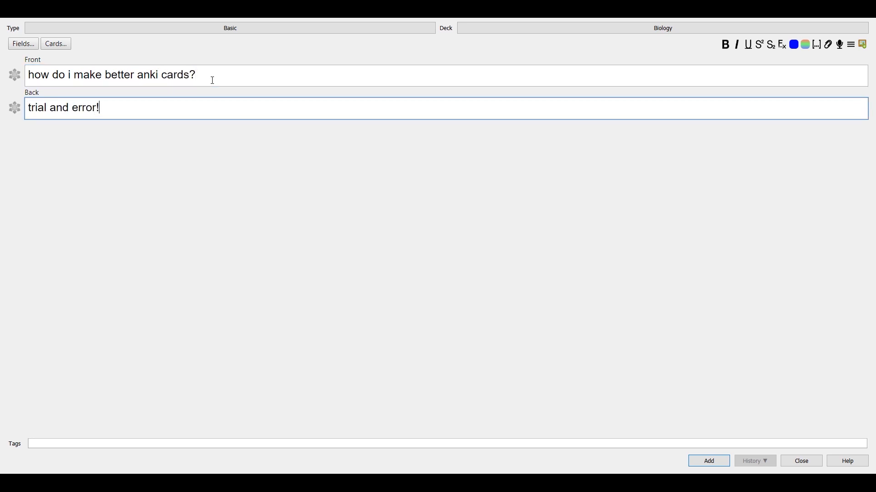
{"action": "left_click", "coordinate": [705, 465]}
- Add a Cloze note reading "text text text text more text", with a phone screenshot snipped from Google Images and "text lol" as Extra
{"action": "left_click", "coordinate": [236, 31]}
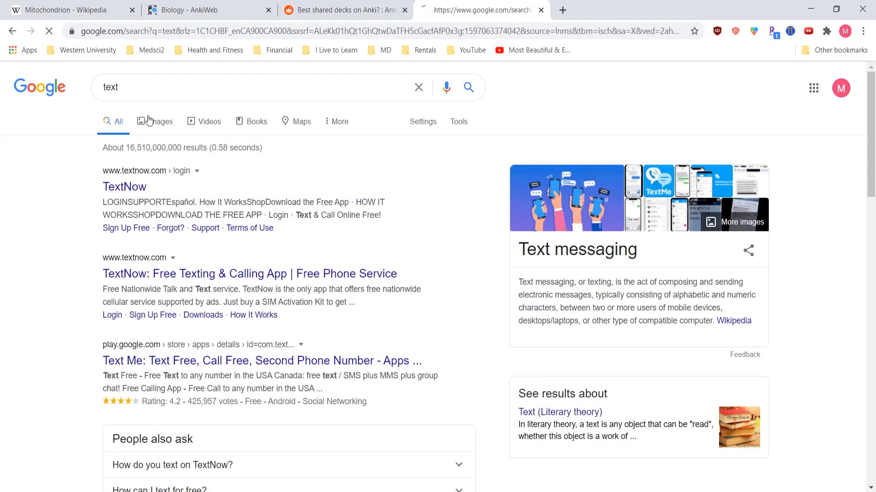
{"action": "left_click", "coordinate": [147, 115]}
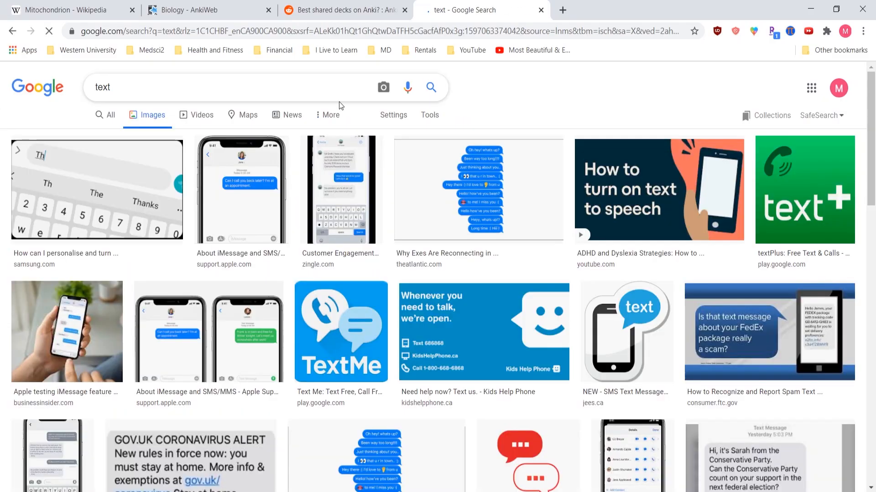
{"action": "key", "text": "super+shift+s"}
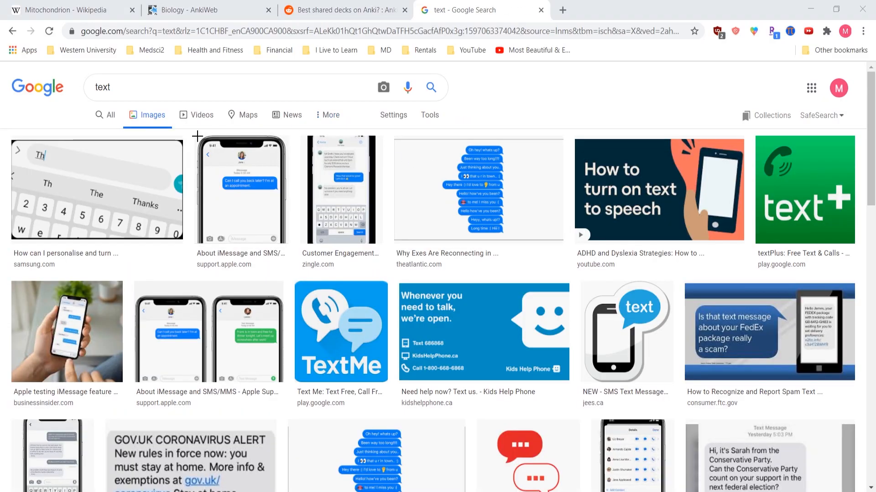
{"action": "left_click_drag", "start_coordinate": [284, 237], "coordinate": [285, 240]}
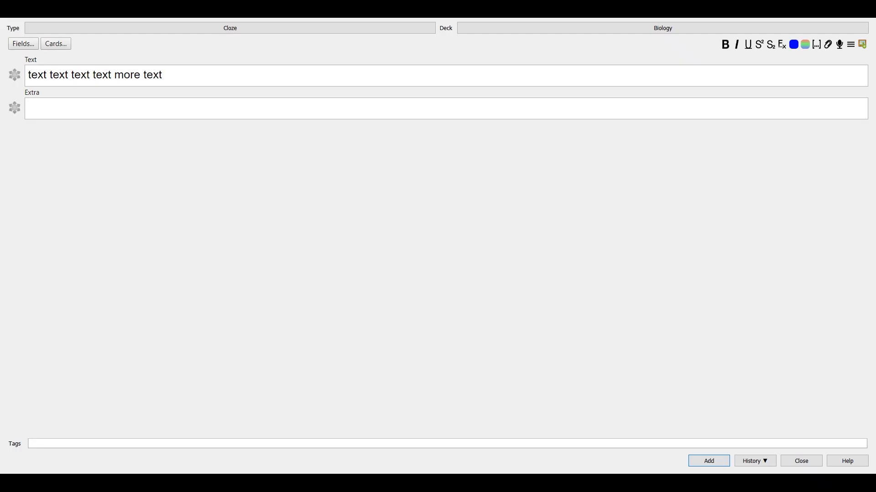
{"action": "key", "text": "ctrl+v"}
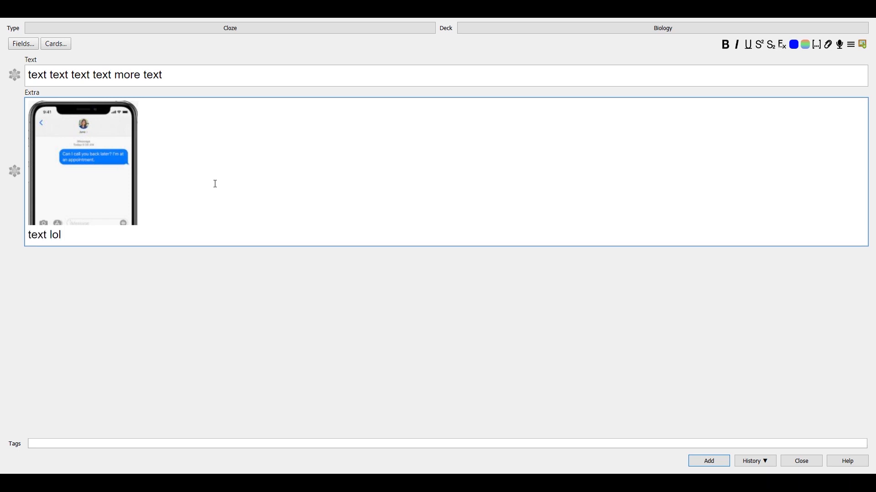
{"action": "left_click", "coordinate": [712, 464]}
- Switch the note type to Basic and insert the Wikipedia introduction on the mitochondrion as the Front
{"action": "left_click", "coordinate": [538, 261]}
{"action": "left_click", "coordinate": [196, 31]}
{"action": "double_click", "coordinate": [346, 189]}
{"action": "left_click", "coordinate": [696, 460]}
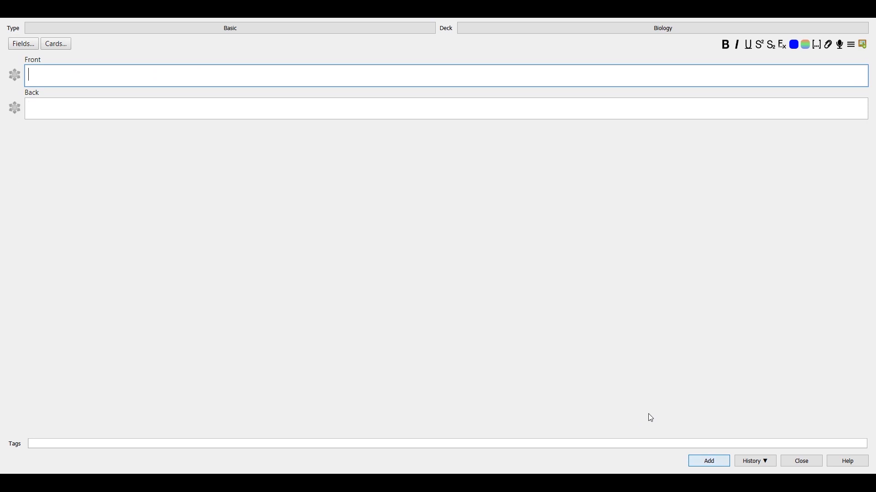
{"action": "type", "text": "The mitochondrion (/ˌmaɪtəˈkɒndrɪən/,[1] plural mitochondria) is a semi autonomous double-membrane-bound organelle found in most eukaryotic organisms. Some cells in some multicellular organisms may, however, lack mitochondria (for example, mature mammalian red blood cells). A number of unicellular organisms, such as microsporidia, parabasalids, and diplomonads, have also reduced or transformed their mitochondria into other structures.[2] To date, only one eukaryote, Monocercomonoides, is known to have completely lost its mitochondria,[3] and one multicellular organism, Henneguya salminicola, is known to have retained mitochondrion-related organelles in association with a complete loss of their mitochondrial genome.[3][4][5] The word mitochondrion comes from the Greek μίτος, mitos, \"thread\", and χονδρίον, chondrion, \"granule\"[6] or \"grain-like\". Mitochondria generate most of the cell's supply of adenosine triphosphate (ATP), used as a source of chemical energy.[7] A mitochondrion is thus termed the powerhouse of the cell.[8] Mitochondria are commonly between 0.75 and 3 μm² in area[9] but vary considerably in size and structure. Unless specifically stained, they are not visible. In addition to supplying cellular energy, mitochondria are involved in other tasks, such as signaling, cellular differentiation, and cell death, as well as maintaining control of the cell cycle and cell growth.[10] Mitochondrial biogenesis is in turn temporally coordinated with these cellular processes.[11][12] Mitochondria have been implicated in several human diseases, such as mitochondrial disorders,[13] cardiac dysfunction,[14] heart failure[15] and autism.[16]"}
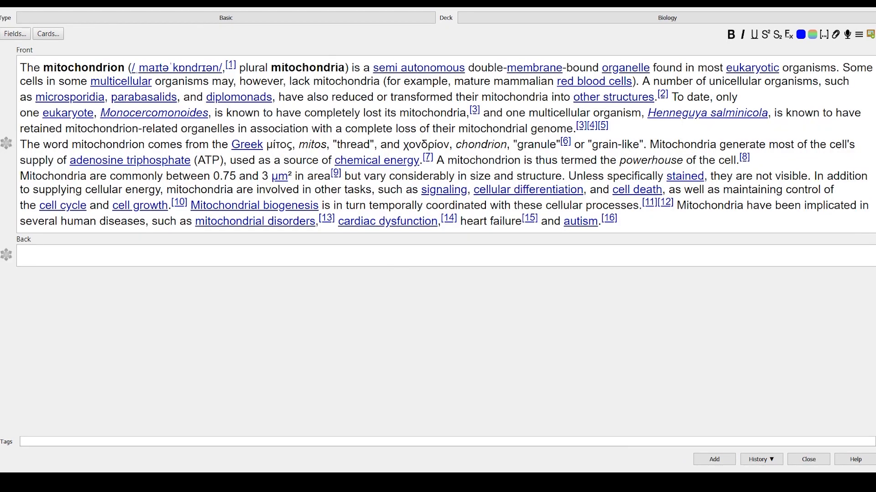
- Delete all Front text preceding the sentence that starts "In addition to supplying cellular energy"
{"action": "left_click_drag", "start_coordinate": [19, 67], "coordinate": [686, 127]}
{"action": "key", "text": "Delete"}
{"action": "key", "text": "ctrl+Delete"}
{"action": "key", "text": "ctrl+Delete"}
{"action": "key", "text": "ctrl+Delete"}
{"action": "key", "text": "ctrl+Delete"}
{"action": "key", "text": "ctrl+Delete"}
{"action": "key", "text": "ctrl+Delete"}
{"action": "key", "text": "ctrl+Delete"}
{"action": "key", "text": "ctrl+Delete"}
{"action": "key", "text": "ctrl+Delete"}
{"action": "key", "text": "ctrl+Delete"}
{"action": "key", "text": "ctrl+Delete"}
{"action": "key", "text": "ctrl+Delete"}
{"action": "key", "text": "ctrl+Delete"}
{"action": "key", "text": "ctrl+Delete"}
{"action": "key", "text": "ctrl+Delete"}
{"action": "key", "text": "ctrl+Delete"}
{"action": "key", "text": "ctrl+Delete"}
{"action": "key", "text": "ctrl+Delete"}
{"action": "key", "text": "ctrl+Delete"}
{"action": "key", "text": "ctrl+Delete"}
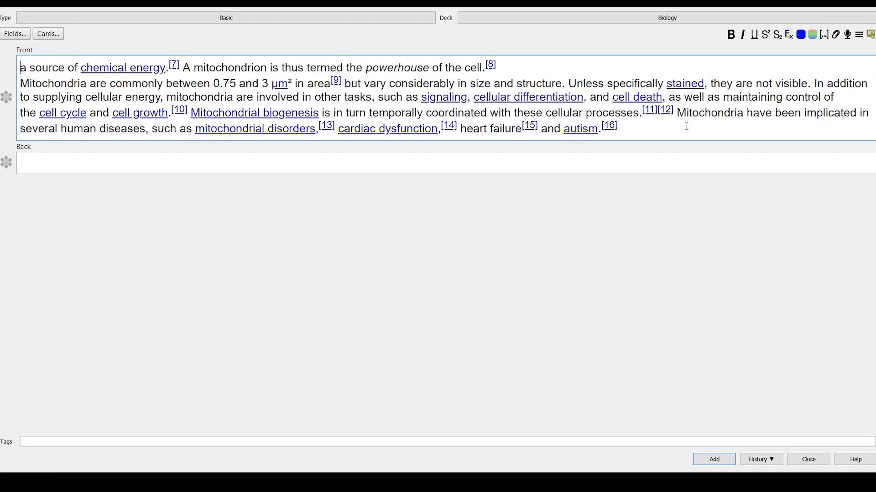
{"action": "key", "text": "ctrl+Delete"}
{"action": "key", "text": "ctrl+Delete"}
{"action": "key", "text": "ctrl+Delete"}
{"action": "key", "text": "ctrl+Delete"}
{"action": "key", "text": "ctrl+Delete"}
{"action": "key", "text": "ctrl+Delete"}
{"action": "key", "text": "ctrl+Delete"}
{"action": "key", "text": "ctrl+Delete"}
{"action": "key", "text": "ctrl+Delete"}
{"action": "key", "text": "ctrl+Delete"}
{"action": "key", "text": "ctrl+Delete"}
{"action": "key", "text": "ctrl+Delete"}
{"action": "key", "text": "ctrl+Delete"}
{"action": "key", "text": "ctrl+Delete"}
{"action": "key", "text": "ctrl+Delete"}
{"action": "type", "text": "In"}
- Delete the Front text following "cell growth." and enter "let's say we want to ask about other functions of the mitochondria!" on the Back
{"action": "key", "text": "Down"}
{"action": "key", "text": "Down"}
{"action": "key", "text": "ctrl+BackSpace"}
{"action": "key", "text": "ctrl+BackSpace"}
{"action": "key", "text": "ctrl+BackSpace"}
{"action": "key", "text": "ctrl+BackSpace"}
{"action": "key", "text": "ctrl+BackSpace"}
{"action": "key", "text": "ctrl+BackSpace"}
{"action": "key", "text": "ctrl+BackSpace"}
{"action": "key", "text": "ctrl+BackSpace"}
{"action": "key", "text": "ctrl+BackSpace"}
{"action": "key", "text": "ctrl+BackSpace"}
{"action": "key", "text": "ctrl+BackSpace"}
{"action": "key", "text": "ctrl+BackSpace"}
{"action": "key", "text": "ctrl+BackSpace"}
{"action": "key", "text": "ctrl+BackSpace"}
{"action": "key", "text": "ctrl+BackSpace"}
{"action": "key", "text": "ctrl+BackSpace"}
{"action": "key", "text": "ctrl+BackSpace"}
{"action": "key", "text": "ctrl+BackSpace"}
{"action": "key", "text": "ctrl+BackSpace"}
{"action": "key", "text": "ctrl+BackSpace"}
{"action": "left_click", "coordinate": [656, 116]}
{"action": "type", "text": "let's say we want to ask about other functions of the mitochondria!"}
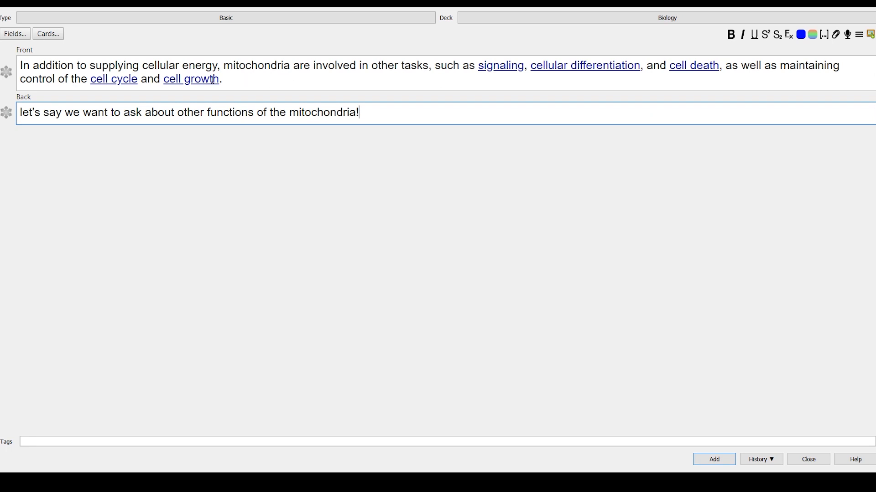
- Make "cell growth", "cell cycle", "signaling", "cellular differentiation" and "cell death" cloze deletions c1 to c5, with the note type set to Cloze
{"action": "left_click_drag", "start_coordinate": [219, 78], "coordinate": [91, 79]}
{"action": "key", "text": "ctrl+shift+c"}
{"action": "key", "text": "ctrl+shift+c"}
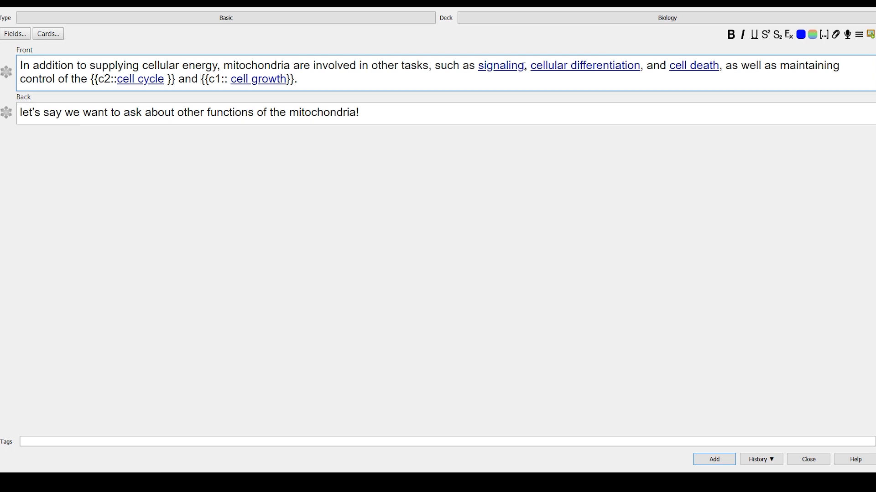
{"action": "left_click_drag", "start_coordinate": [526, 67], "coordinate": [478, 67]}
{"action": "key", "text": "ctrl+shift+c"}
{"action": "left_click_drag", "start_coordinate": [561, 66], "coordinate": [676, 66]}
{"action": "key", "text": "ctrl+shift+c"}
{"action": "left_click_drag", "start_coordinate": [738, 66], "coordinate": [781, 66]}
{"action": "key", "text": "ctrl+shift+c"}
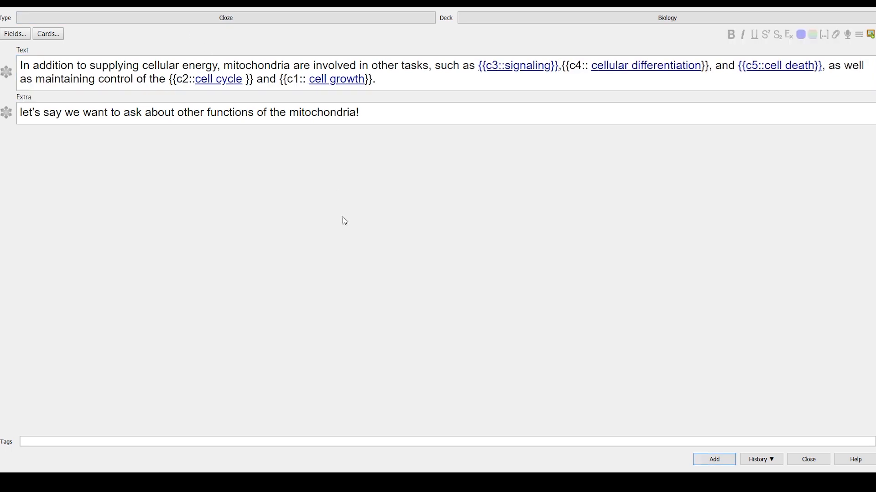
- Below the cloze sentence, write "instead of doing the card like this, try something more specific instead of just spitting out facts"
{"action": "left_click", "coordinate": [73, 62]}
{"action": "key", "text": "Return"}
{"action": "key", "text": "Return"}
{"action": "type", "text": "instead of doing the card like this, try something more specific instead of just recalling facts"}
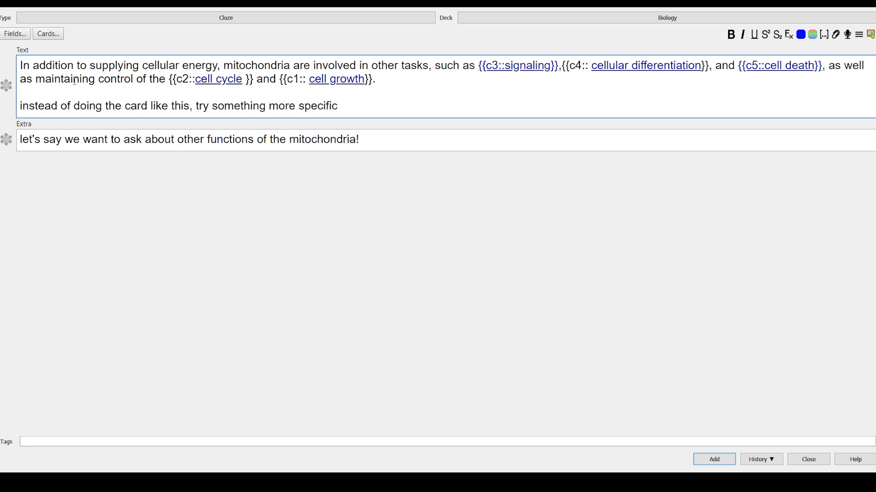
{"action": "key", "text": "BackSpace"}
{"action": "key", "text": "BackSpace"}
{"action": "key", "text": "BackSpace"}
{"action": "key", "text": "BackSpace"}
{"action": "key", "text": "BackSpace"}
{"action": "key", "text": "BackSpace"}
{"action": "key", "text": "BackSpace"}
{"action": "key", "text": "BackSpace"}
{"action": "key", "text": "BackSpace"}
{"action": "key", "text": "BackSpace"}
{"action": "key", "text": "BackSpace"}
{"action": "key", "text": "BackSpace"}
{"action": "key", "text": "BackSpace"}
{"action": "key", "text": "BackSpace"}
{"action": "key", "text": "BackSpace"}
{"action": "type", "text": "spitting out facts"}
- Add the question "What are some other functions of the mitochondria besides generating ATP?" below the remark
{"action": "key", "text": "Return"}
{"action": "key", "text": "Return"}
{"action": "type", "text": "What "}
{"action": "type", "text": "are the other func"}
{"action": "key", "text": "BackSpace"}
{"action": "key", "text": "BackSpace"}
{"action": "key", "text": "BackSpace"}
{"action": "key", "text": "BackSpace"}
{"action": "key", "text": "BackSpace"}
{"action": "key", "text": "BackSpace"}
{"action": "key", "text": "BackSpace"}
{"action": "key", "text": "BackSpace"}
{"action": "key", "text": "BackSpace"}
{"action": "key", "text": "BackSpace"}
{"action": "key", "text": "BackSpace"}
{"action": "key", "text": "BackSpace"}
{"action": "key", "text": "BackSpace"}
{"action": "key", "text": "BackSpace"}
{"action": "key", "text": "BackSpace"}
{"action": "key", "text": "BackSpace"}
{"action": "key", "text": "BackSpace"}
{"action": "key", "text": "BackSpace"}
{"action": "type", "text": "are some other functions of the mi"}
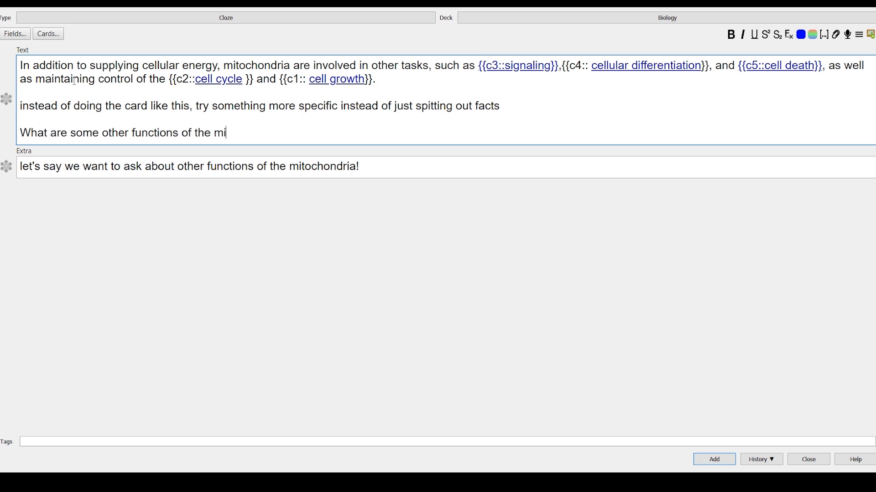
{"action": "type", "text": "tochondria besides generating ATP?"}
- List "- cell signaling" and "- cell differentiation" under the question and start a third dashed line
{"action": "key", "text": "Return"}
{"action": "key", "text": "Return"}
{"action": "type", "text": "- Cell si"}
{"action": "key", "text": "BackSpace"}
{"action": "key", "text": "BackSpace"}
{"action": "key", "text": "BackSpace"}
{"action": "key", "text": "BackSpace"}
{"action": "key", "text": "BackSpace"}
{"action": "key", "text": "BackSpace"}
{"action": "key", "text": "BackSpace"}
{"action": "type", "text": "cell signaling"}
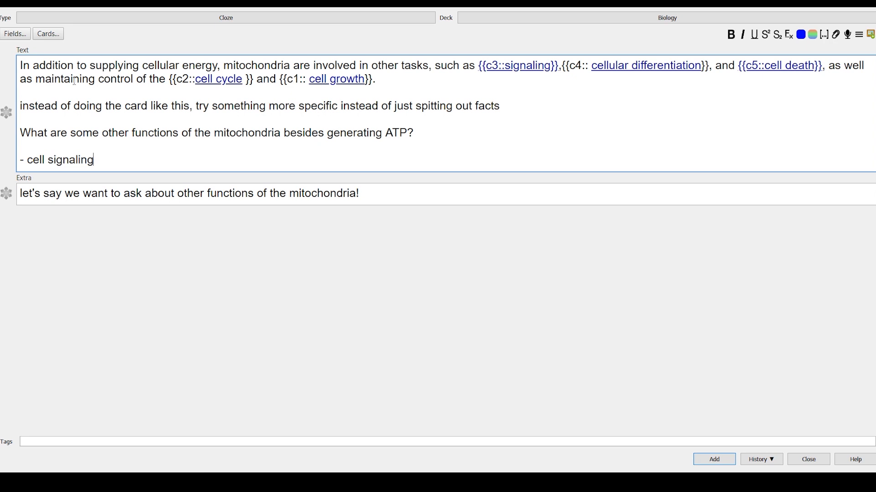
{"action": "key", "text": "Return"}
{"action": "type", "text": "= c"}
{"action": "key", "text": "BackSpace"}
{"action": "key", "text": "BackSpace"}
{"action": "key", "text": "BackSpace"}
{"action": "type", "text": "- cell differentiation"}
{"action": "key", "text": "Return"}
{"action": "type", "text": "-"}
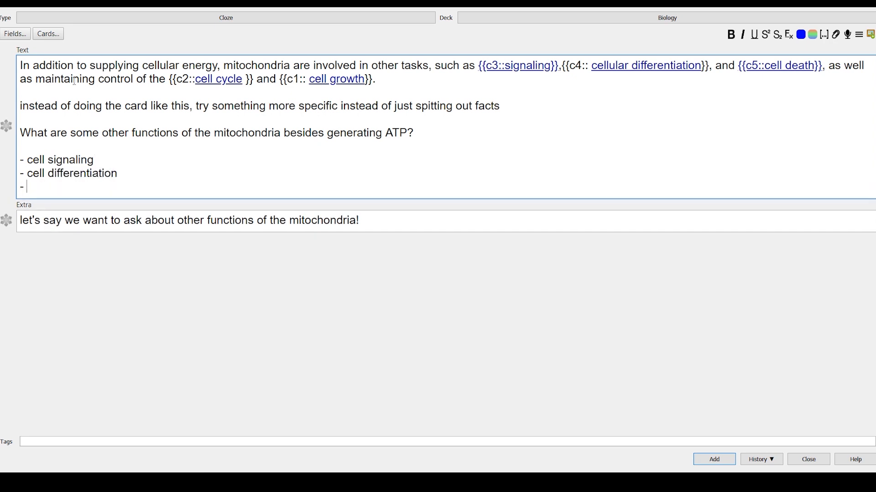
- Append "(ie apoptosis)" to the cell signaling line and return to the third dashed line
{"action": "key", "text": "BackSpace"}
{"action": "key", "text": "Up"}
{"action": "key", "text": "Up"}
{"action": "key", "text": "End"}
{"action": "type", "text": "(ie apoptosis)"}
{"action": "key", "text": "Down"}
{"action": "key", "text": "Down"}
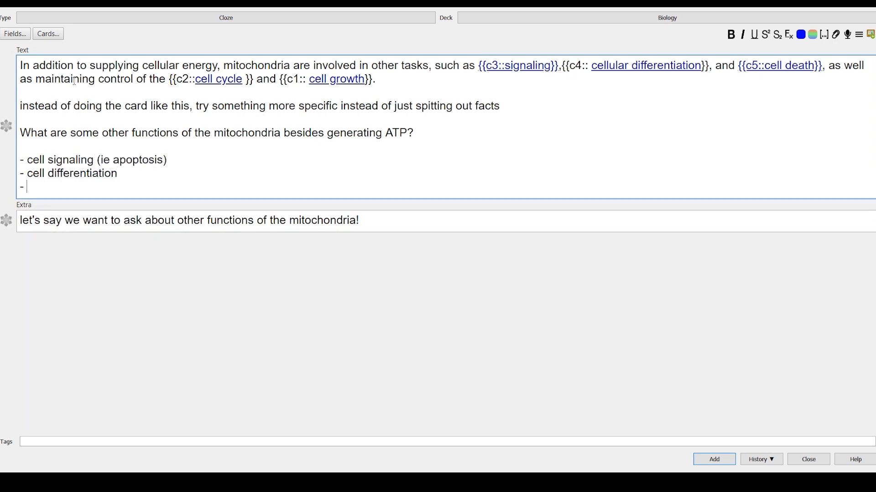
- Remove the empty third dashed line and extend the cell signaling parenthesis with ", cell cycle + cell growth"
{"action": "key", "text": "BackSpace"}
{"action": "key", "text": "Up"}
{"action": "key", "text": "End"}
{"action": "key", "text": "Left"}
{"action": "type", "text": ", cell cycle + cell growth"}
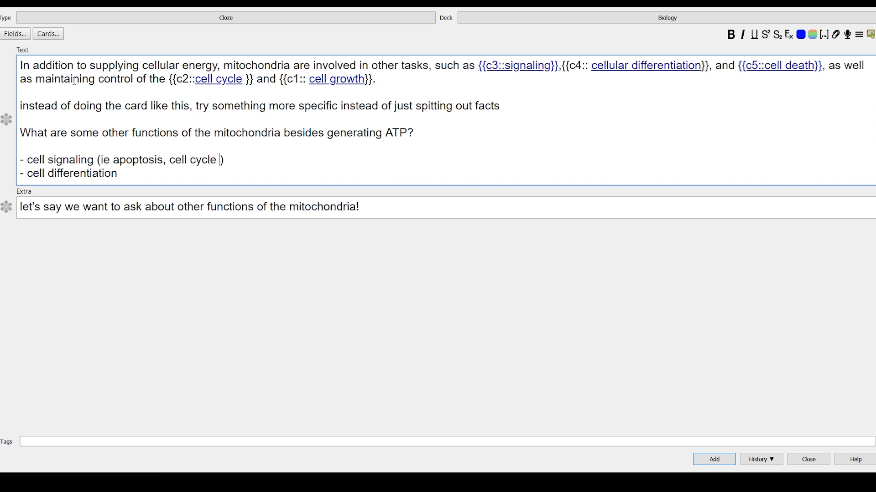
- Turn the cell differentiation answer into cloze c1 and the full cell signaling answer into cloze c2
{"action": "left_click_drag", "start_coordinate": [104, 172], "coordinate": [27, 173]}
{"action": "key", "text": "ctrl+shift+c"}
{"action": "left_click_drag", "start_coordinate": [290, 160], "coordinate": [28, 159]}
{"action": "key", "text": "ctrl+shift+c"}
- Delete the original cloze sentence and the remark above the question, clear the Extra field, and add the note
{"action": "left_click_drag", "start_coordinate": [27, 120], "coordinate": [148, 45]}
{"action": "key", "text": "BackSpace"}
{"action": "left_click_drag", "start_coordinate": [361, 140], "coordinate": [12, 137]}
{"action": "key", "text": "BackSpace"}
{"action": "left_click", "coordinate": [50, 106]}
{"action": "key", "text": "ctrl+Return"}
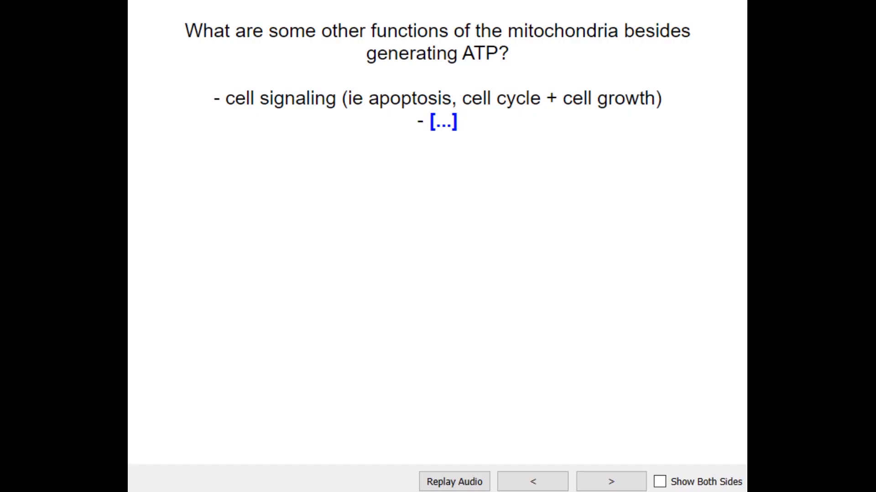
- Reveal the cell differentiation answer in the preview and go on through the note's other cloze card
{"action": "left_click", "coordinate": [618, 485]}
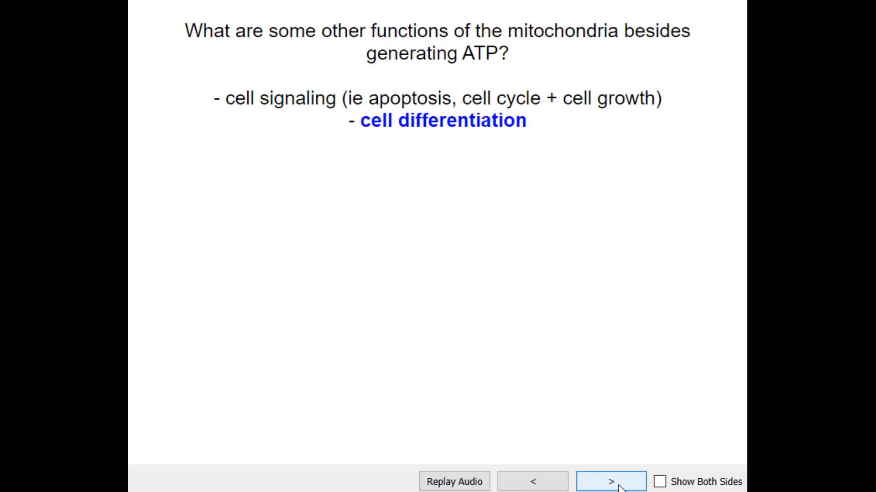
{"action": "left_click", "coordinate": [618, 485]}
{"action": "left_click", "coordinate": [619, 485]}
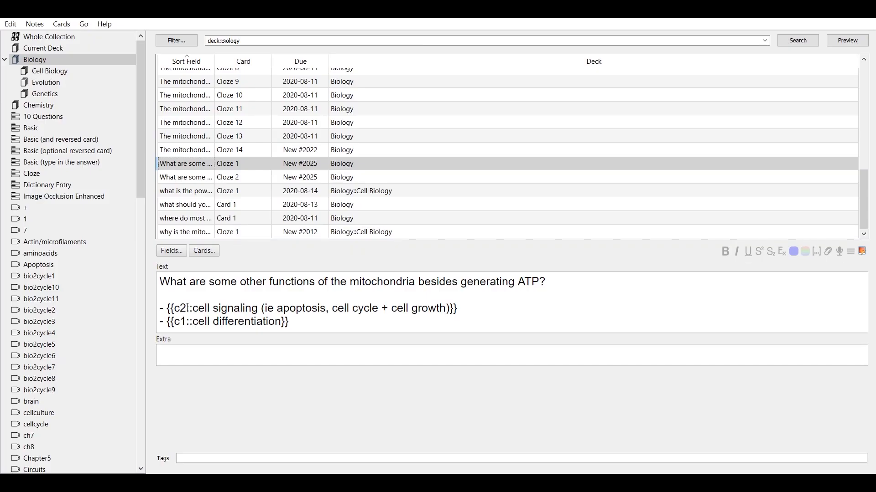
- Renumber the cell signaling cloze to c1 and preview the card through to its revealed answers
{"action": "left_click", "coordinate": [187, 307]}
{"action": "key", "text": "BackSpace"}
{"action": "type", "text": "1"}
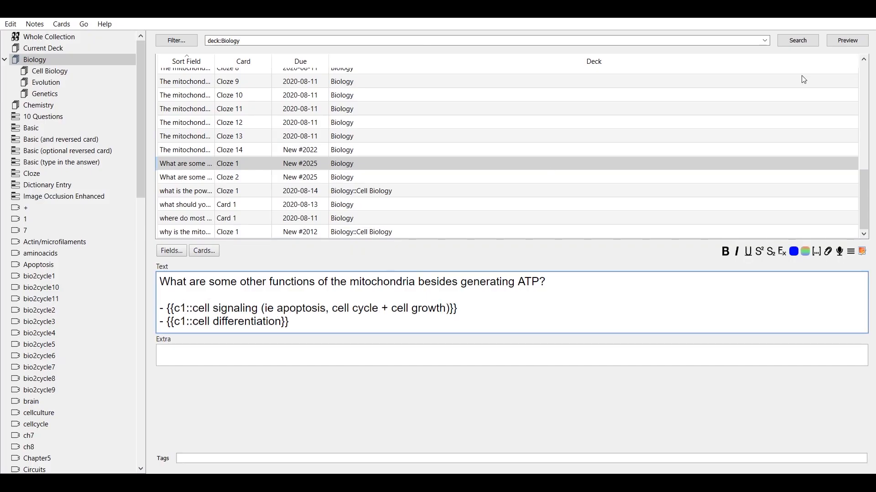
{"action": "left_click", "coordinate": [852, 43]}
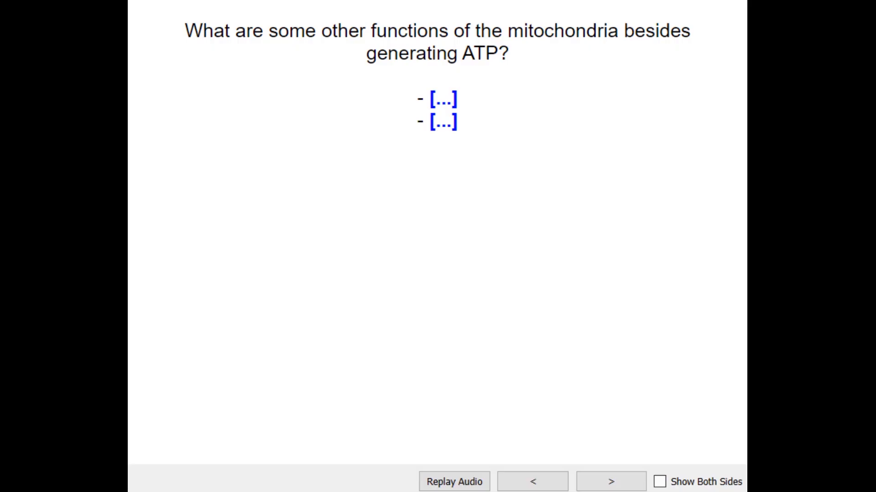
{"action": "left_click", "coordinate": [610, 480]}
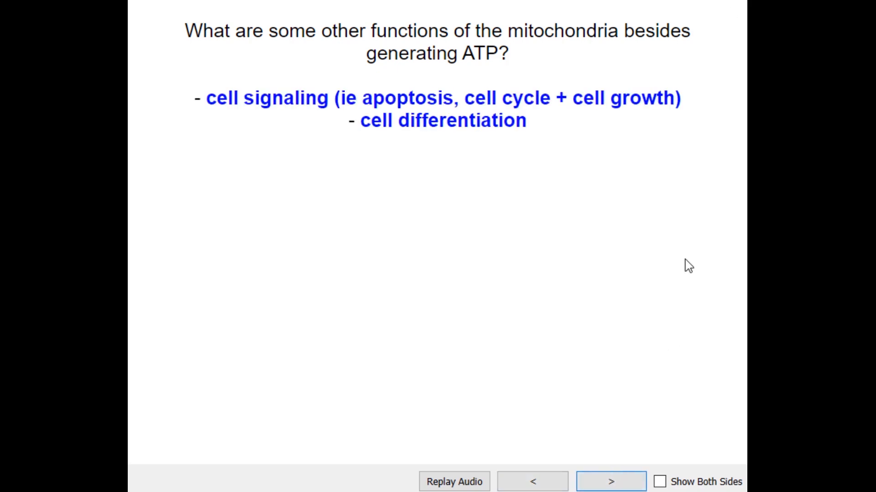